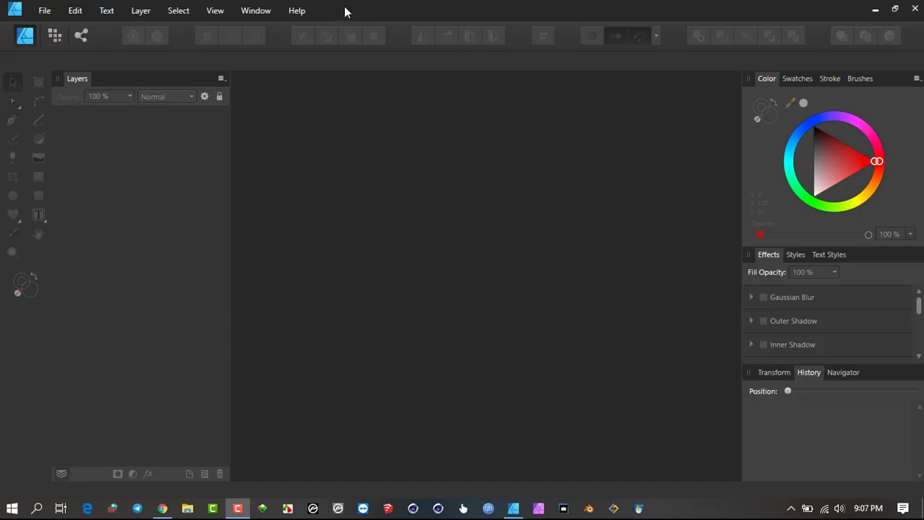
Open Blender.png (not Blender.jpg) from the Saved Pictures folder.
{"action": "left_click", "coordinate": [44, 14]}
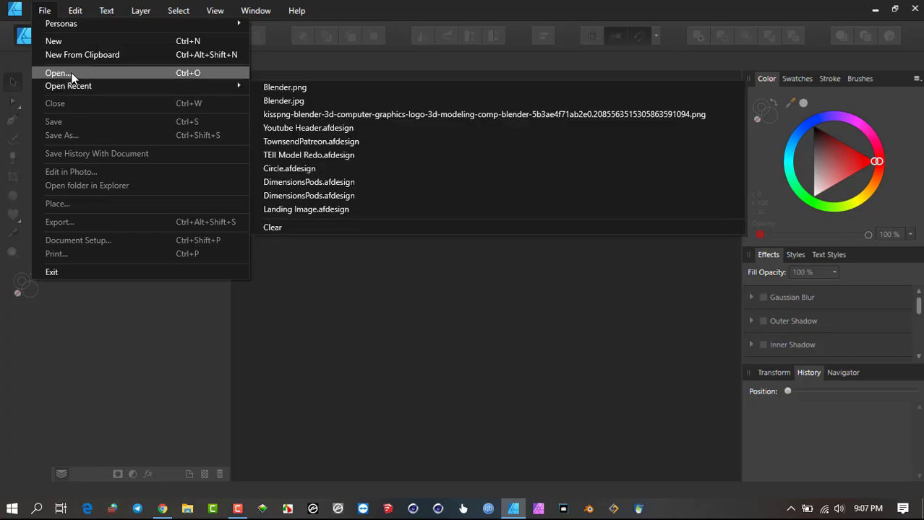
{"action": "left_click", "coordinate": [71, 72]}
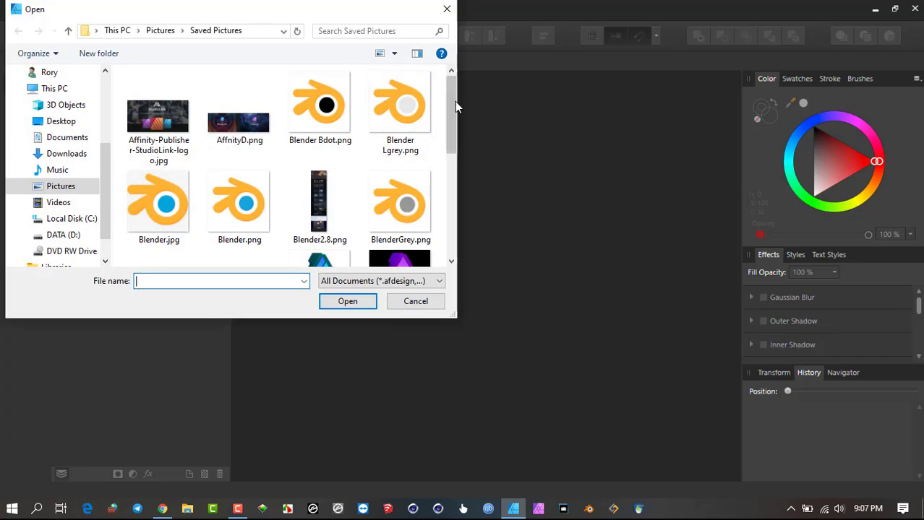
{"action": "mouse_move", "coordinate": [454, 101]}
{"action": "left_mouse_down"}
{"action": "mouse_move", "coordinate": [453, 130]}
{"action": "mouse_move", "coordinate": [457, 100]}
{"action": "left_mouse_up"}
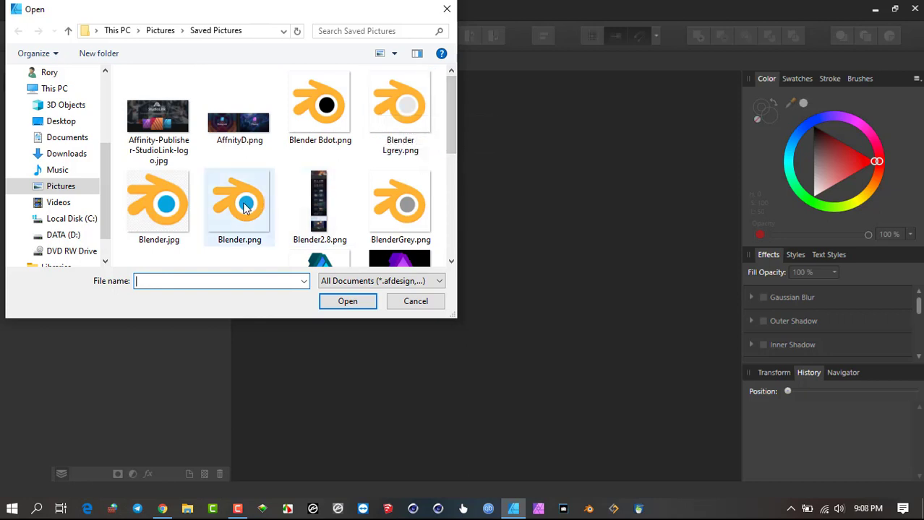
{"action": "left_click", "coordinate": [154, 205]}
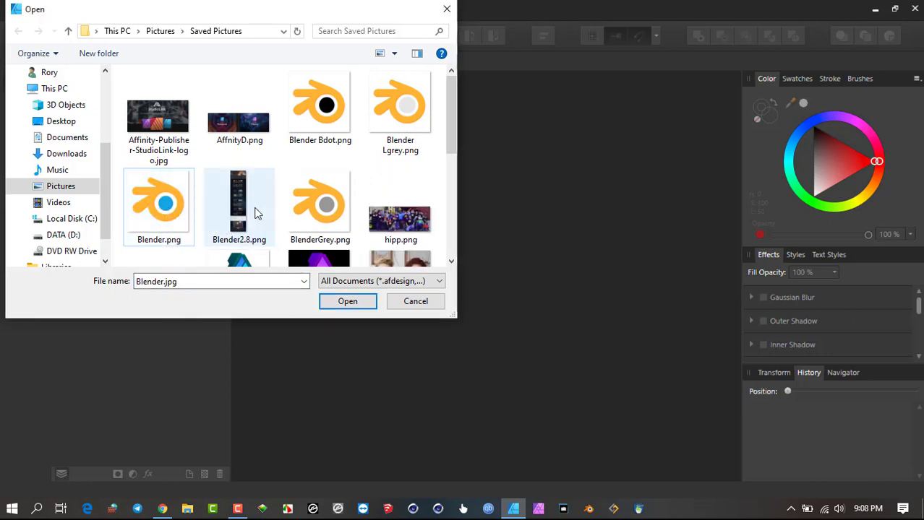
{"action": "left_click", "coordinate": [157, 210]}
{"action": "left_click", "coordinate": [348, 303]}
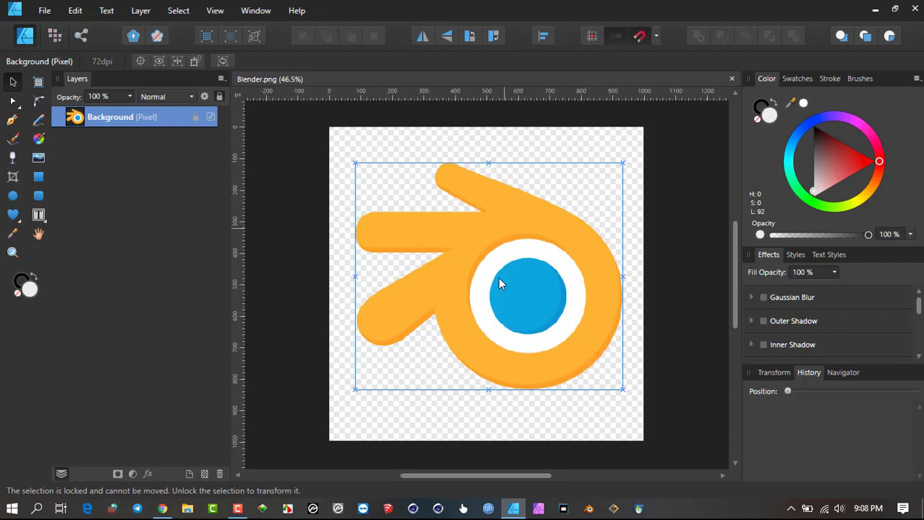
Unlock the logo's Background layer and nudge the logo slightly up and left.
{"action": "left_click", "coordinate": [503, 251]}
{"action": "left_click", "coordinate": [196, 116]}
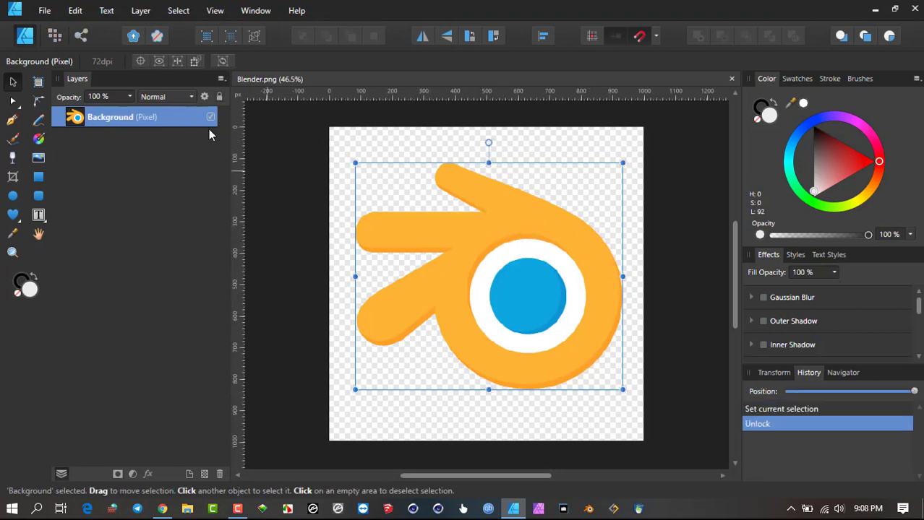
{"action": "mouse_move", "coordinate": [460, 273]}
{"action": "left_mouse_down"}
{"action": "mouse_move", "coordinate": [437, 238]}
{"action": "mouse_move", "coordinate": [440, 292]}
{"action": "mouse_move", "coordinate": [458, 269]}
{"action": "left_mouse_up"}
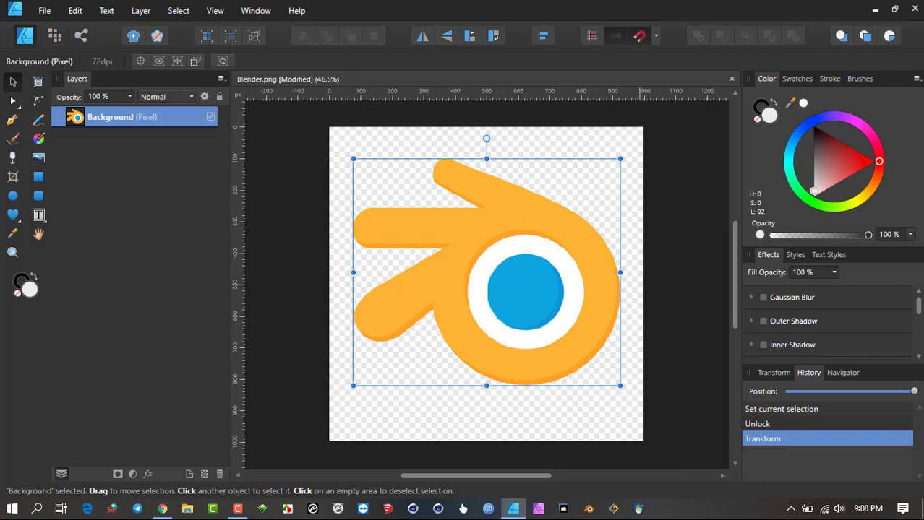
{"action": "left_click_drag", "start_coordinate": [816, 153], "coordinate": [788, 155]}
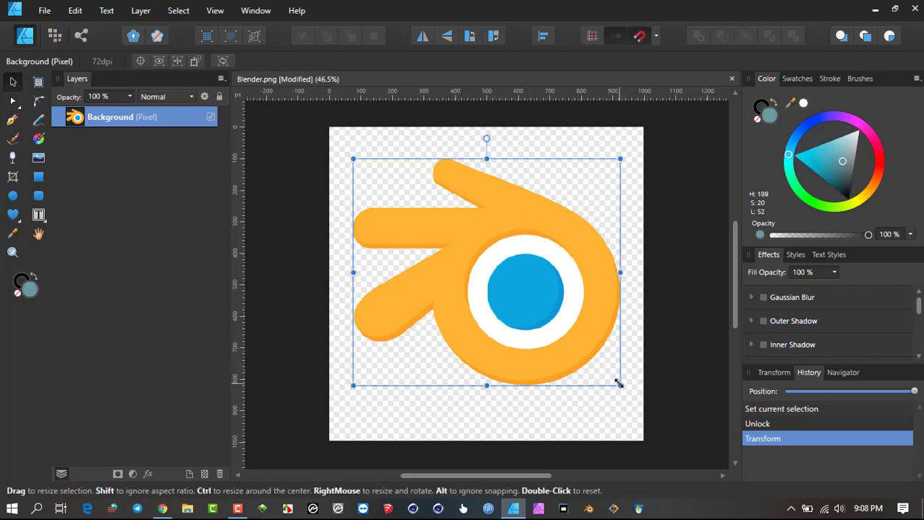
Shrink the logo to about half size, reposition it, then enlarge it back toward full size.
{"action": "left_click_drag", "start_coordinate": [620, 386], "coordinate": [499, 264]}
{"action": "left_click_drag", "start_coordinate": [446, 238], "coordinate": [437, 223]}
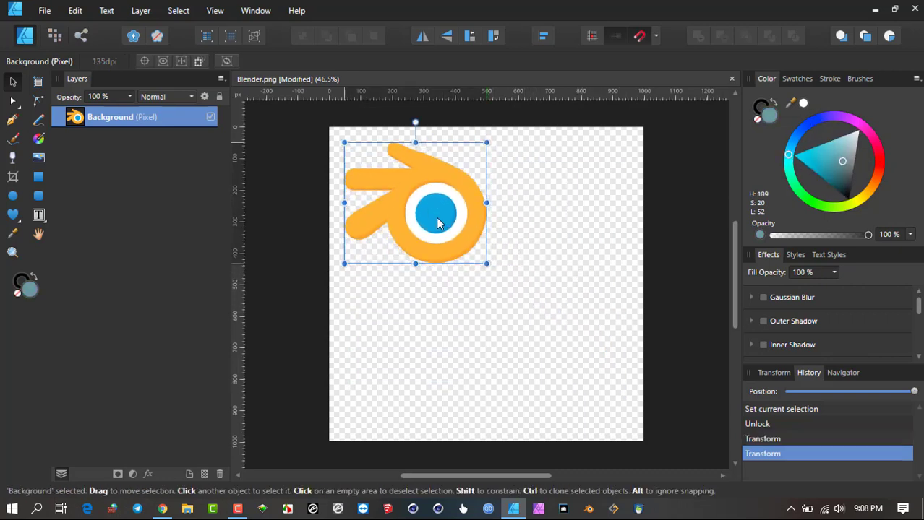
{"action": "left_click", "coordinate": [483, 301]}
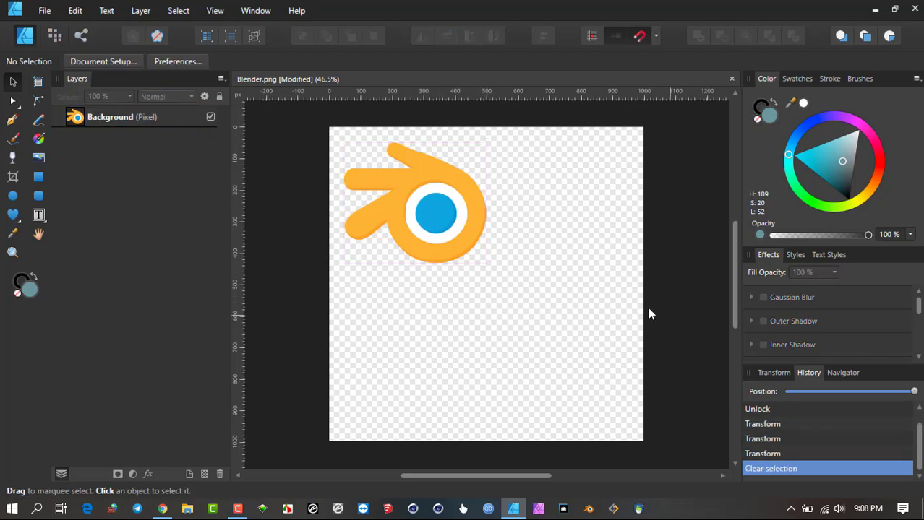
{"action": "left_click", "coordinate": [428, 197]}
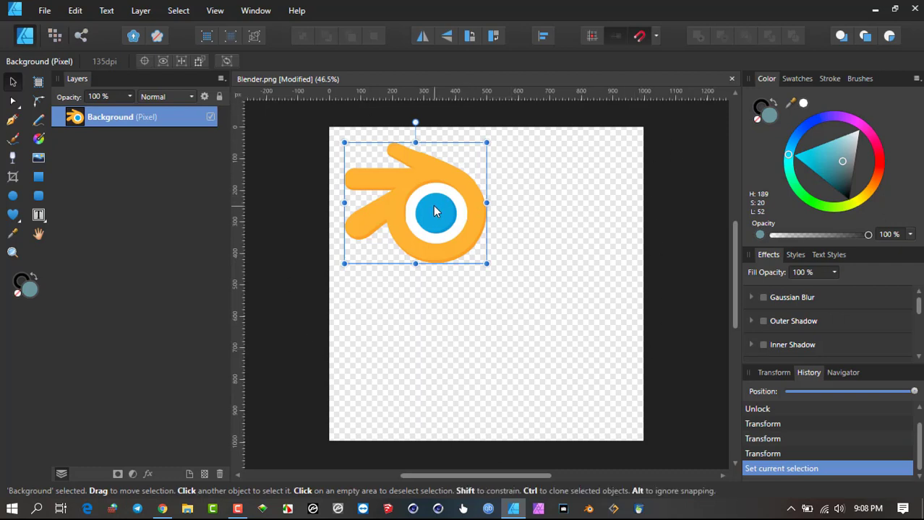
{"action": "mouse_move", "coordinate": [433, 205]}
{"action": "left_mouse_down"}
{"action": "mouse_move", "coordinate": [451, 229]}
{"action": "mouse_move", "coordinate": [449, 204]}
{"action": "left_mouse_up"}
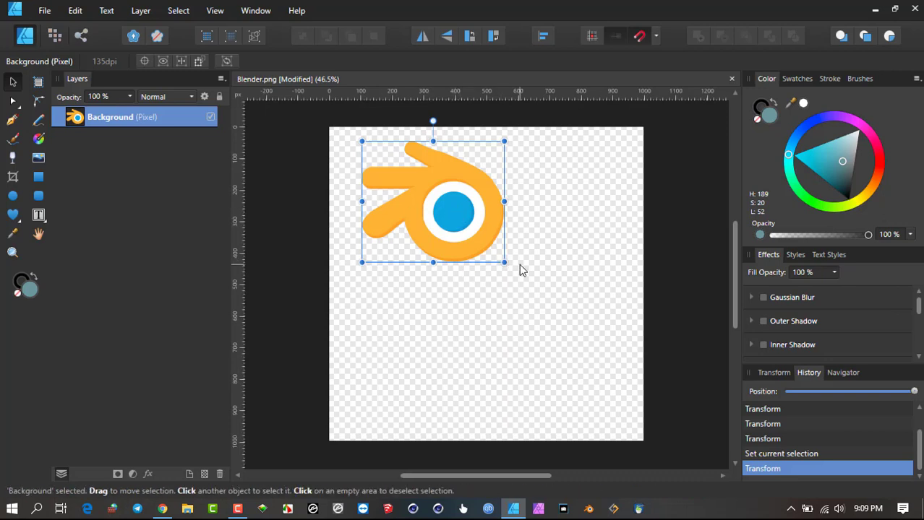
{"action": "left_click_drag", "start_coordinate": [504, 262], "coordinate": [499, 320]}
{"action": "left_click", "coordinate": [840, 154]}
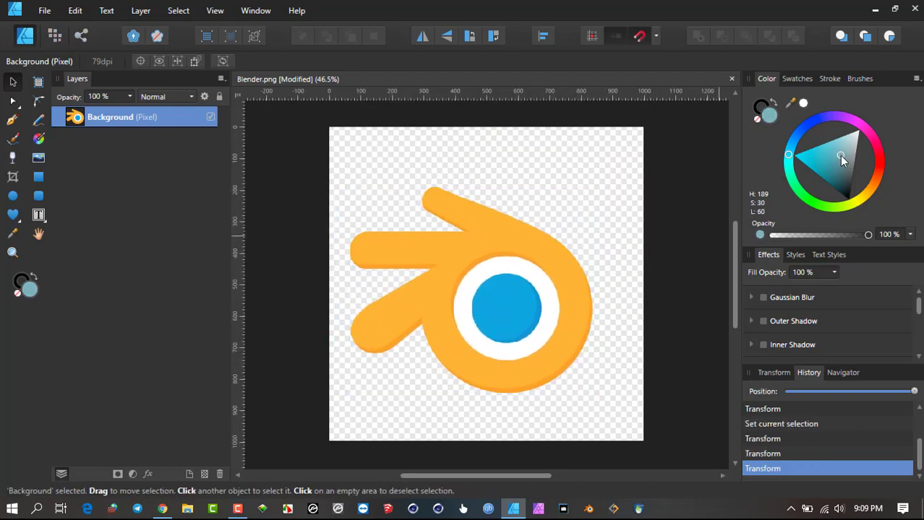
{"action": "left_click", "coordinate": [47, 13]}
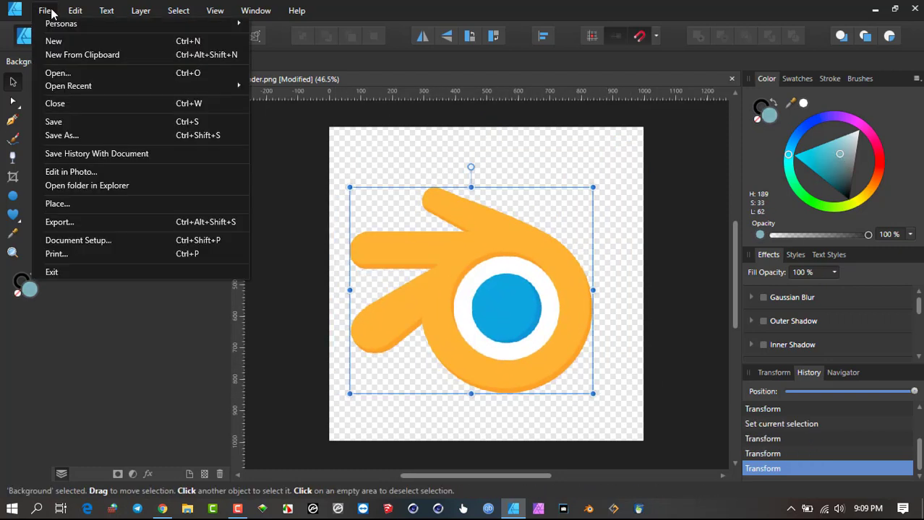
Create a new 1000 × 1000 px document with a transparent background.
{"action": "left_click", "coordinate": [82, 42]}
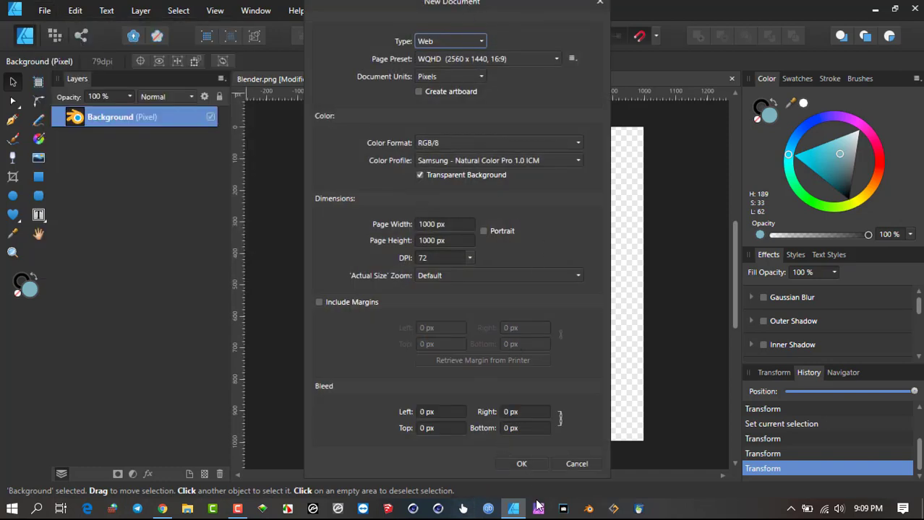
{"action": "left_click", "coordinate": [521, 464]}
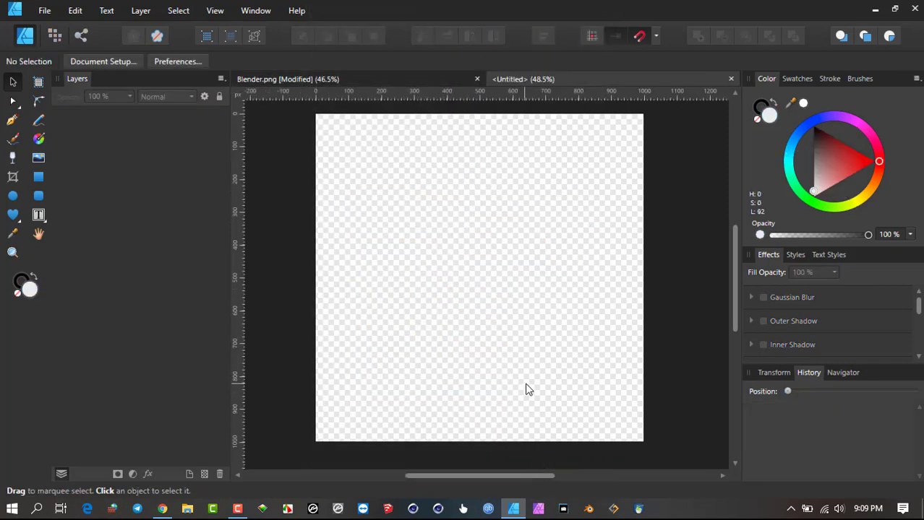
{"action": "scroll", "coordinate": [449, 289], "scroll_direction": "up", "scroll_amount": 1}
{"action": "scroll", "coordinate": [449, 282], "scroll_direction": "down", "scroll_amount": 2}
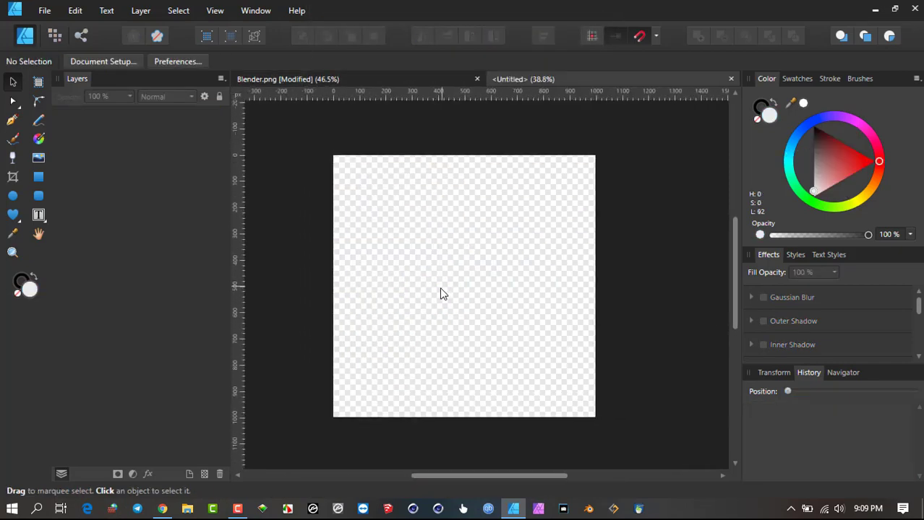
Choose to place an image and select Blender.png.
{"action": "left_click", "coordinate": [44, 12]}
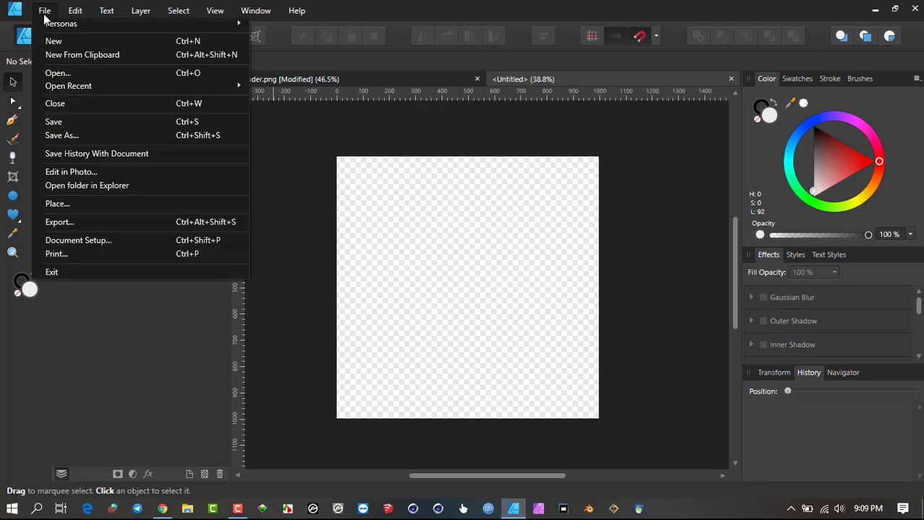
{"action": "left_click", "coordinate": [68, 202]}
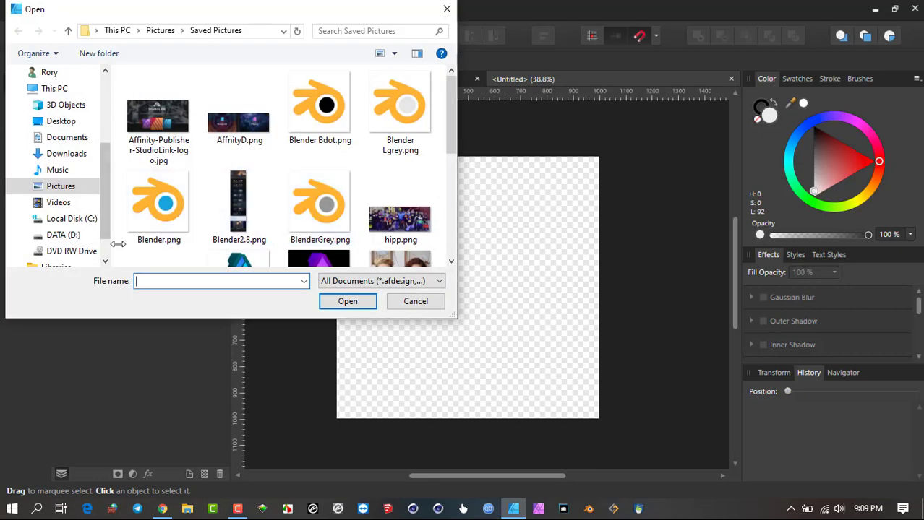
{"action": "left_click", "coordinate": [166, 207]}
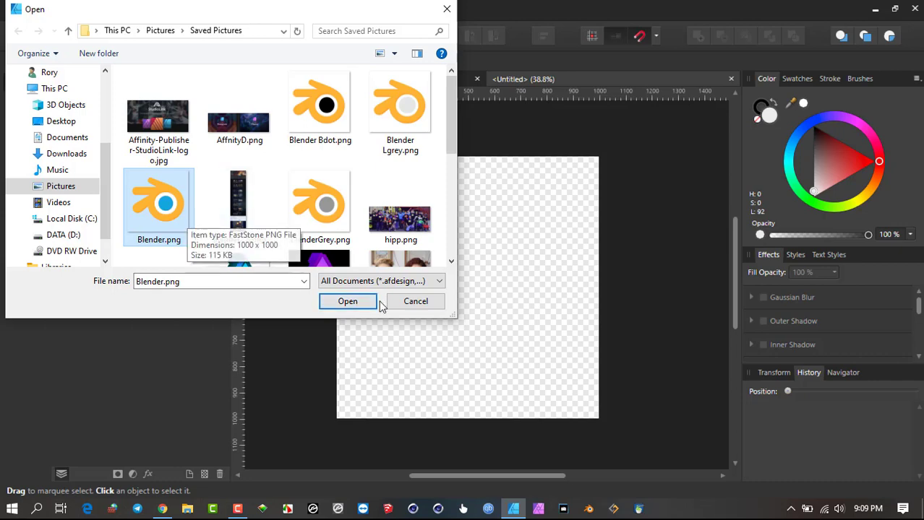
Place Blender.png across the new page and enlarge it toward the top-left to about 80%.
{"action": "left_click", "coordinate": [348, 301]}
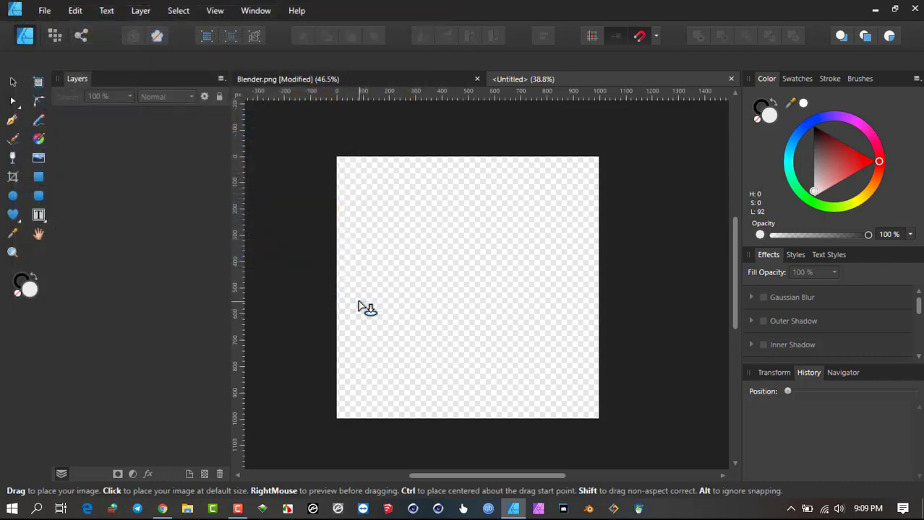
{"action": "left_click_drag", "start_coordinate": [369, 196], "coordinate": [558, 428]}
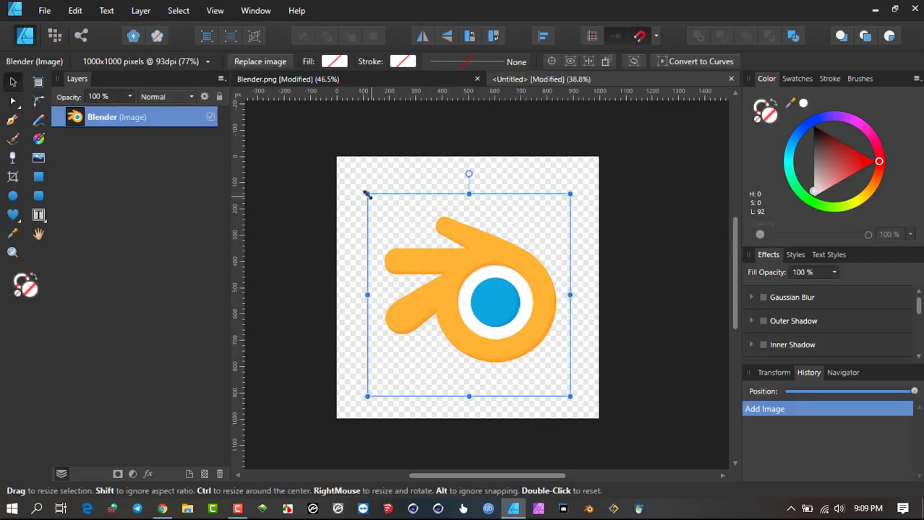
{"action": "left_click_drag", "start_coordinate": [367, 194], "coordinate": [361, 188]}
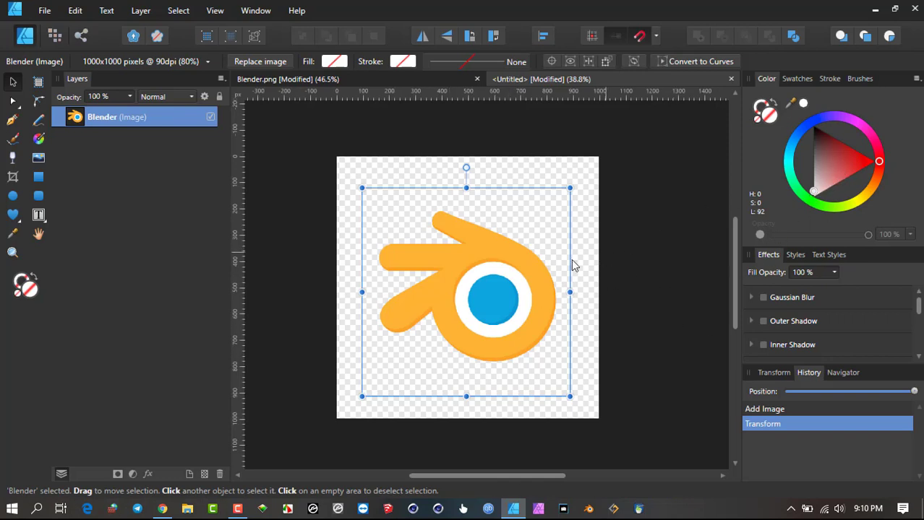
Try blue, pink and several other hues on the logo, ending on yellow.
{"action": "left_click", "coordinate": [812, 123]}
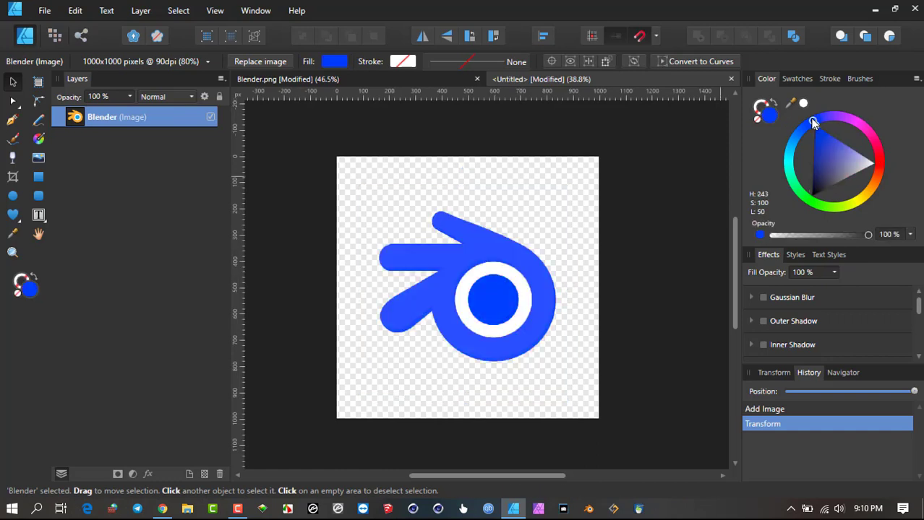
{"action": "left_click", "coordinate": [876, 149]}
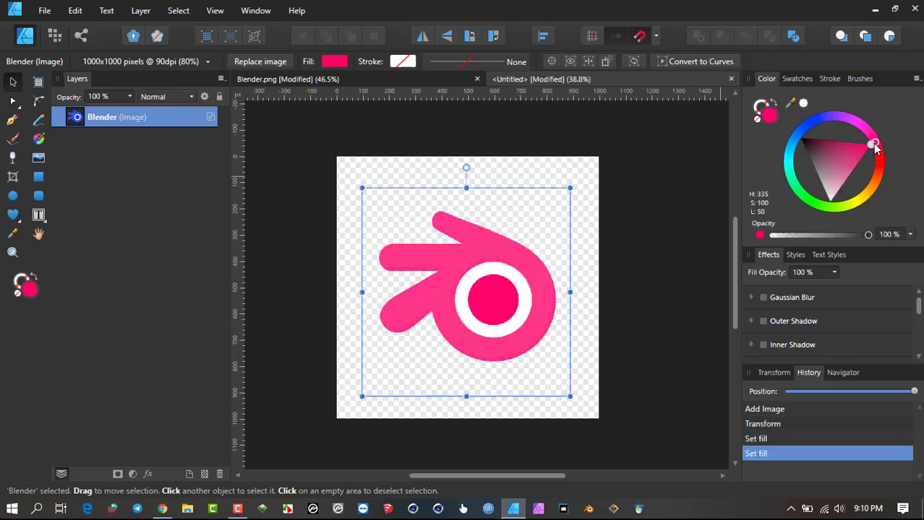
{"action": "left_click", "coordinate": [843, 204]}
{"action": "left_click", "coordinate": [792, 175]}
{"action": "left_click", "coordinate": [811, 121]}
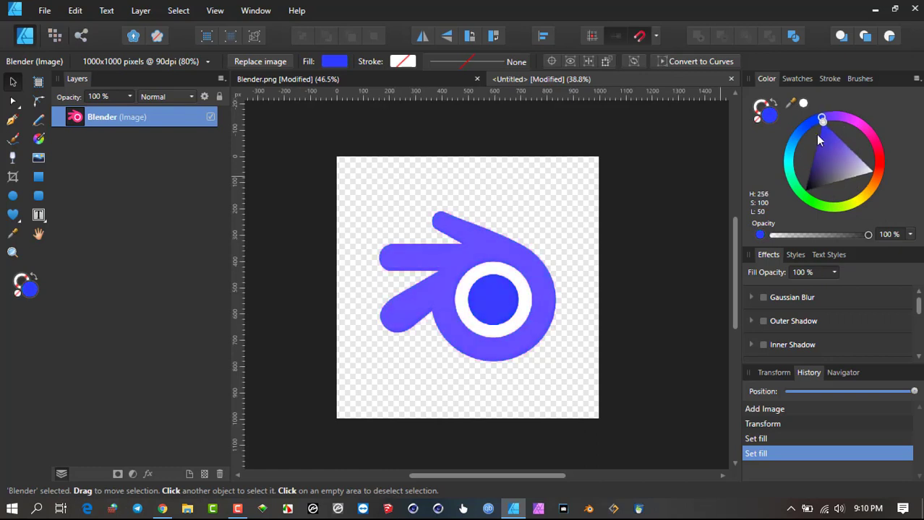
{"action": "left_click", "coordinate": [814, 201]}
{"action": "left_click", "coordinate": [875, 178]}
{"action": "mouse_move", "coordinate": [892, 186]}
{"action": "left_mouse_down"}
{"action": "mouse_move", "coordinate": [885, 179]}
{"action": "mouse_move", "coordinate": [864, 204]}
{"action": "left_mouse_up"}
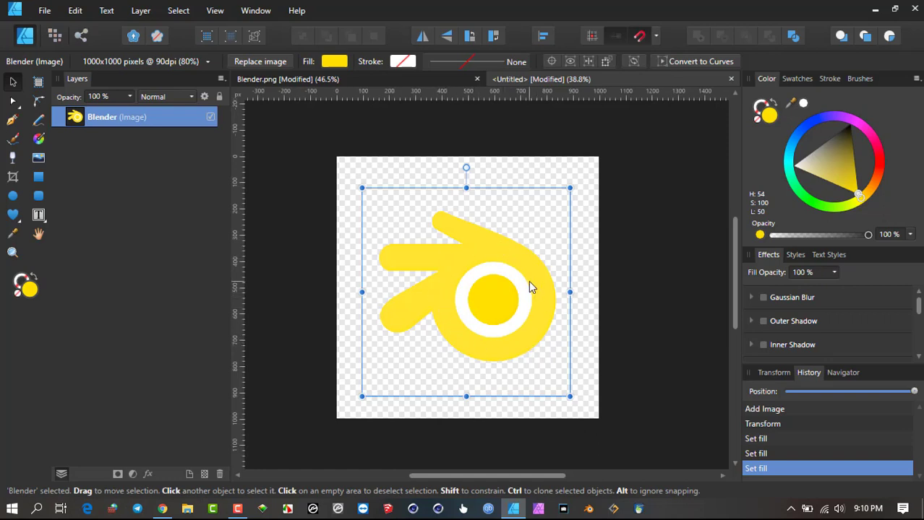
Shift the logo through blue and green, settling on a lighter, more saturated purple.
{"action": "left_click_drag", "start_coordinate": [853, 126], "coordinate": [829, 160]}
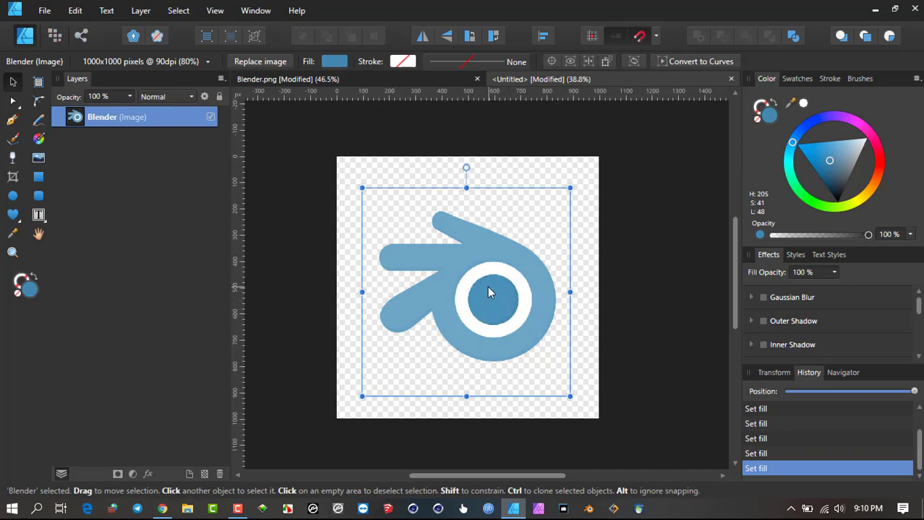
{"action": "left_click_drag", "start_coordinate": [836, 211], "coordinate": [849, 205]}
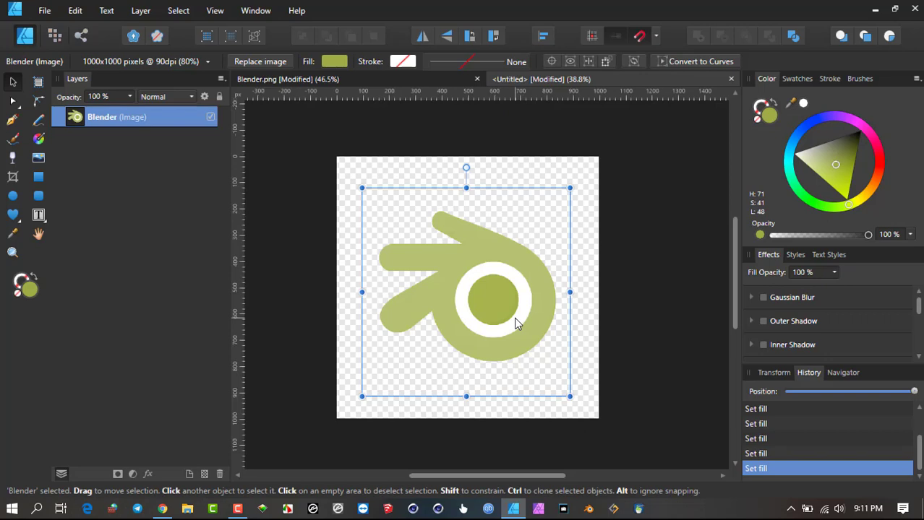
{"action": "mouse_move", "coordinate": [826, 120]}
{"action": "left_mouse_down"}
{"action": "mouse_move", "coordinate": [807, 130]}
{"action": "mouse_move", "coordinate": [831, 110]}
{"action": "left_mouse_up"}
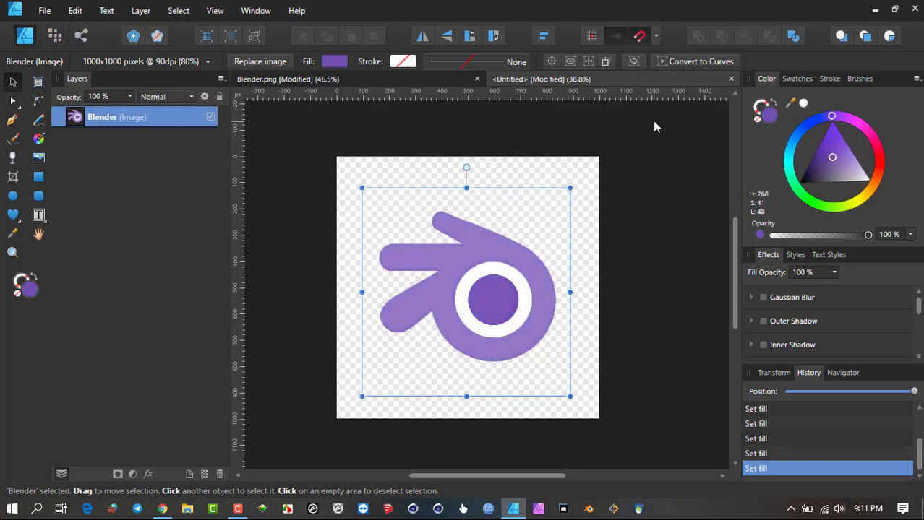
{"action": "left_click_drag", "start_coordinate": [831, 146], "coordinate": [836, 156]}
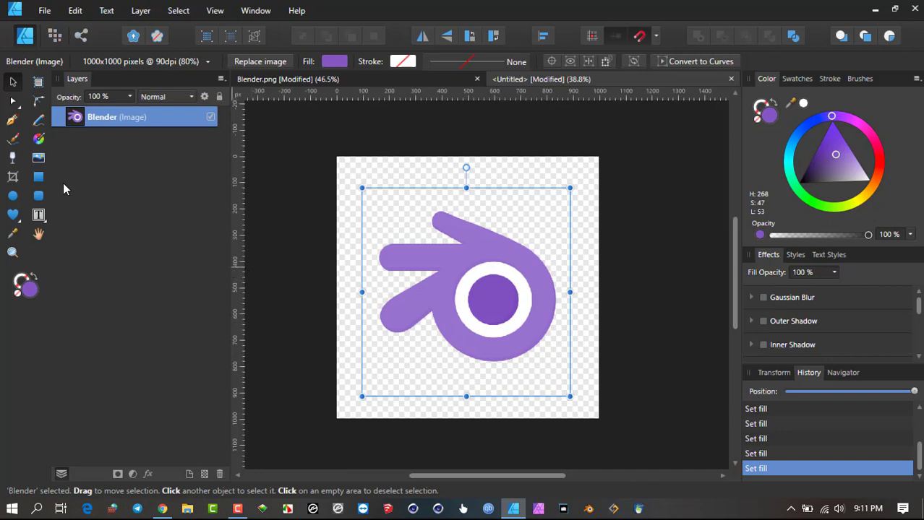
Drag a top-to-bottom linear gradient down the logo with the Fill Tool and adjust its bottom stop.
{"action": "left_click", "coordinate": [39, 140]}
{"action": "left_click_drag", "start_coordinate": [491, 230], "coordinate": [488, 358]}
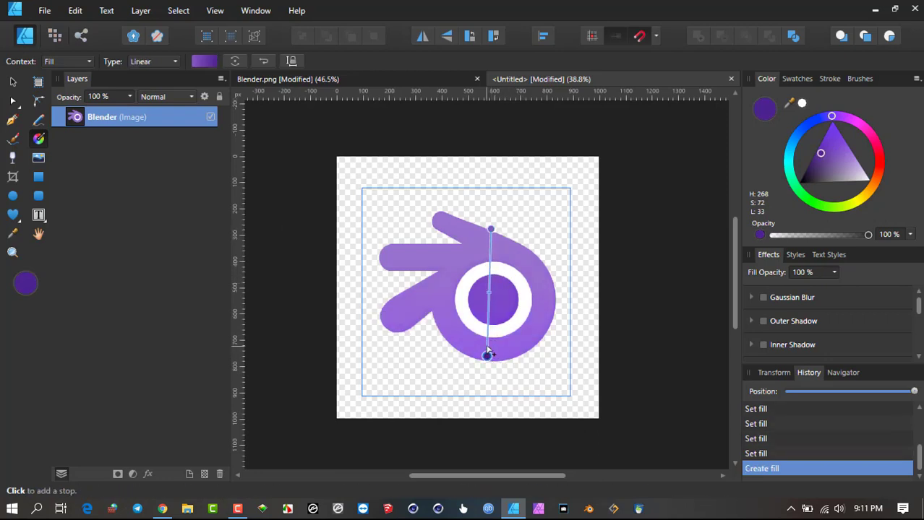
{"action": "left_click", "coordinate": [489, 357]}
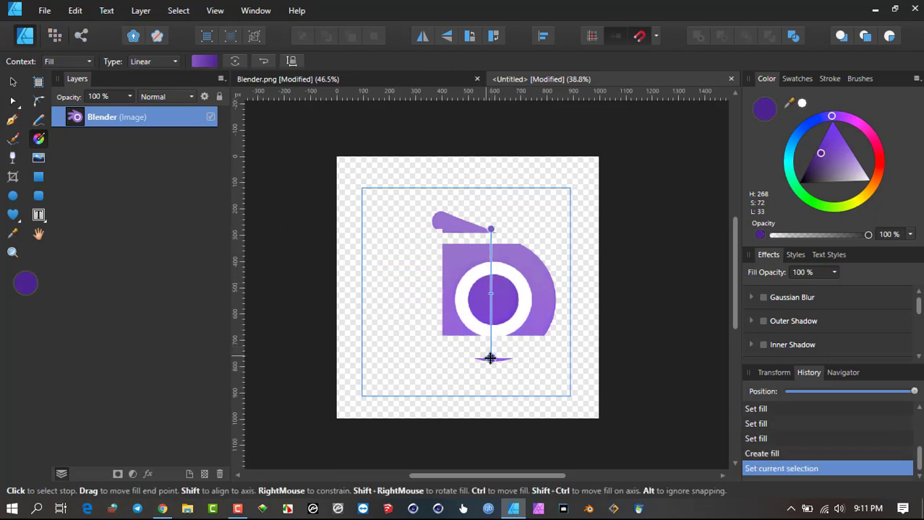
{"action": "left_click_drag", "start_coordinate": [490, 358], "coordinate": [492, 345]}
{"action": "left_click", "coordinate": [491, 357]}
{"action": "left_click", "coordinate": [493, 345]}
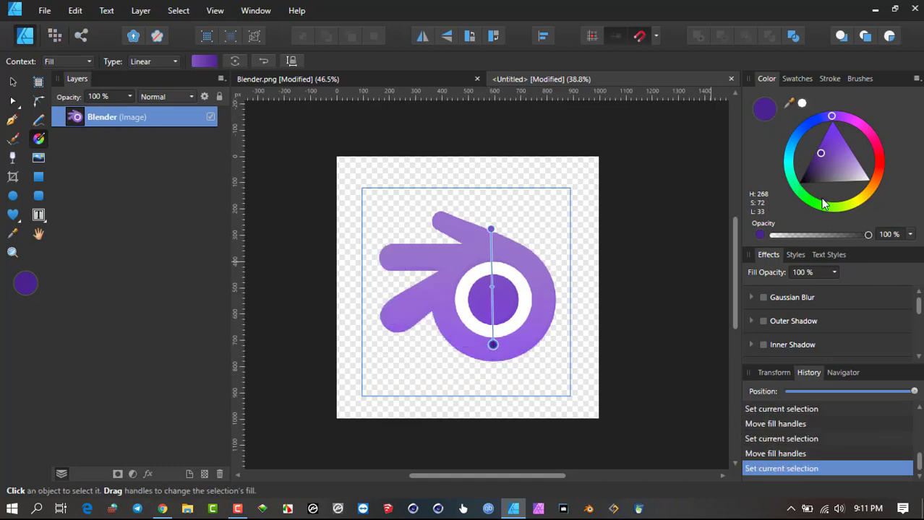
Make the gradient's bottom colour green and adjust its midpoint and end handles.
{"action": "left_click_drag", "start_coordinate": [863, 201], "coordinate": [830, 219]}
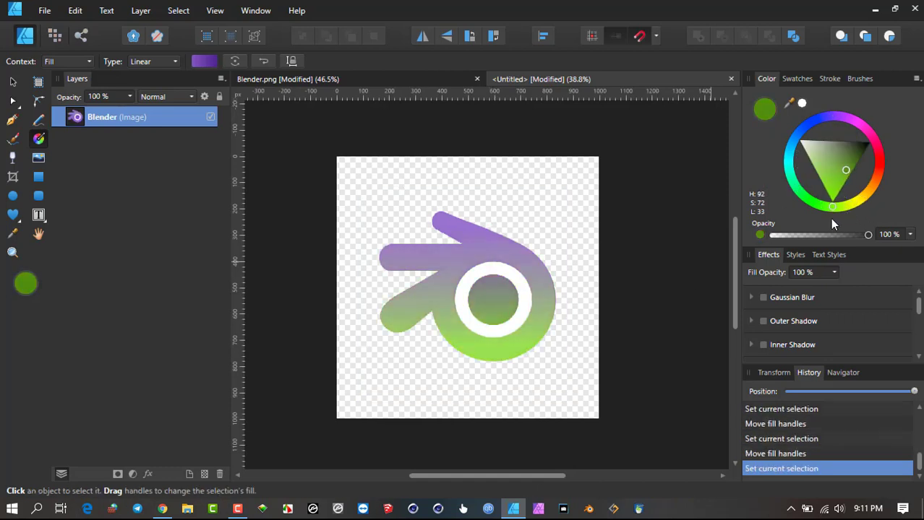
{"action": "left_click_drag", "start_coordinate": [492, 286], "coordinate": [497, 264]}
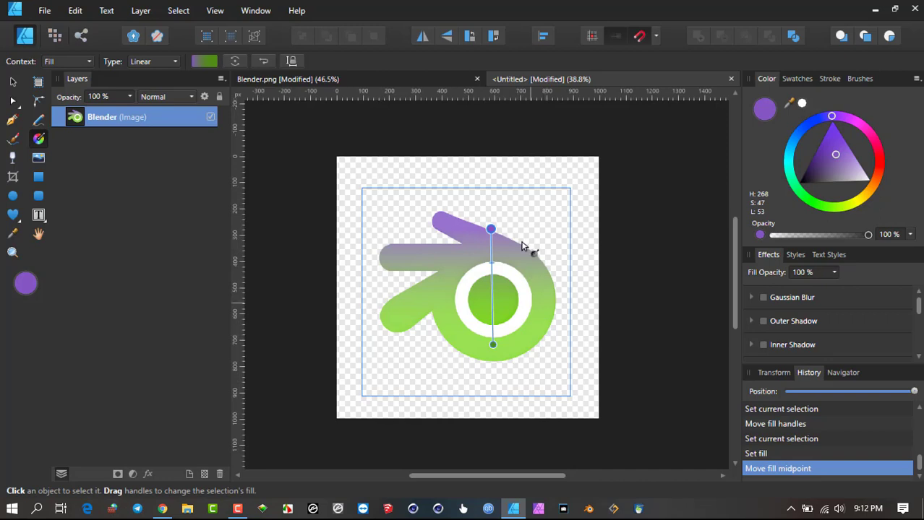
{"action": "mouse_move", "coordinate": [491, 230]}
{"action": "left_mouse_down"}
{"action": "mouse_move", "coordinate": [500, 210]}
{"action": "mouse_move", "coordinate": [489, 226]}
{"action": "left_mouse_up"}
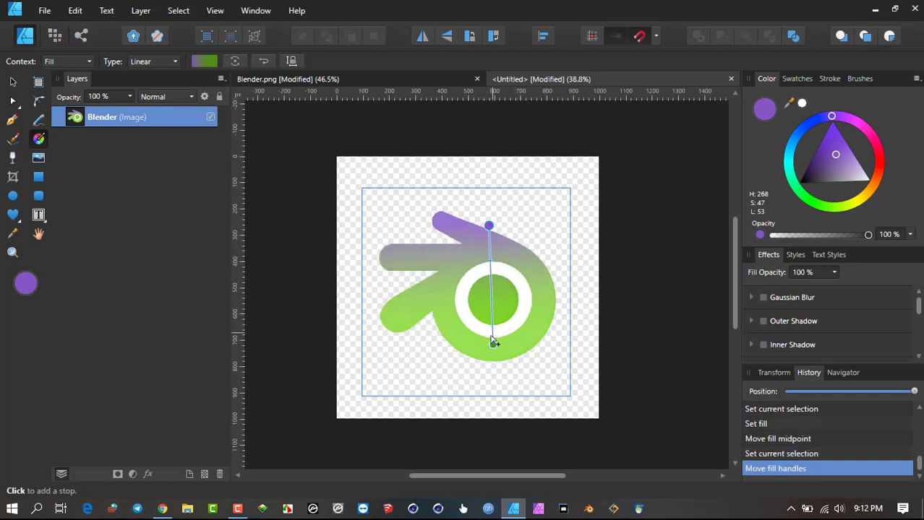
{"action": "left_click_drag", "start_coordinate": [492, 340], "coordinate": [492, 370]}
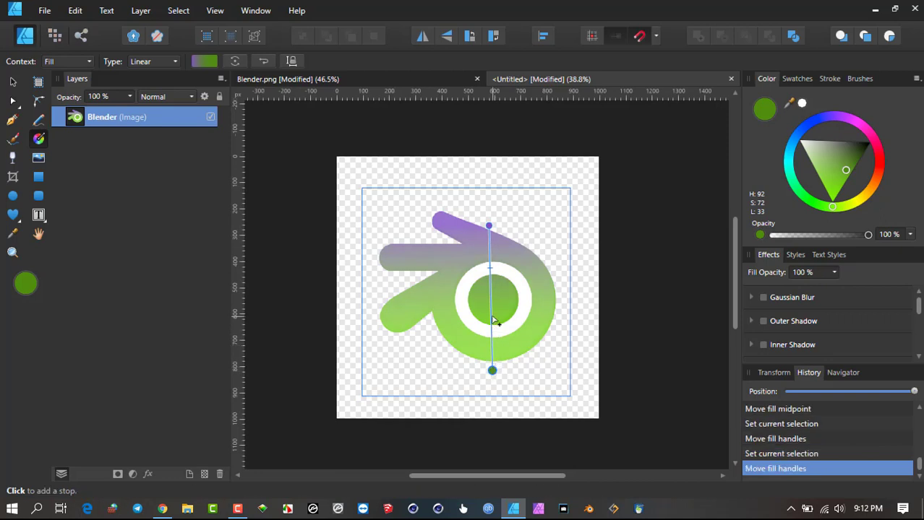
Insert a cyan middle stop in the gradient, then fade the logo's lower part with the Transparency Tool.
{"action": "left_click", "coordinate": [491, 318]}
{"action": "left_click_drag", "start_coordinate": [866, 179], "coordinate": [878, 169]}
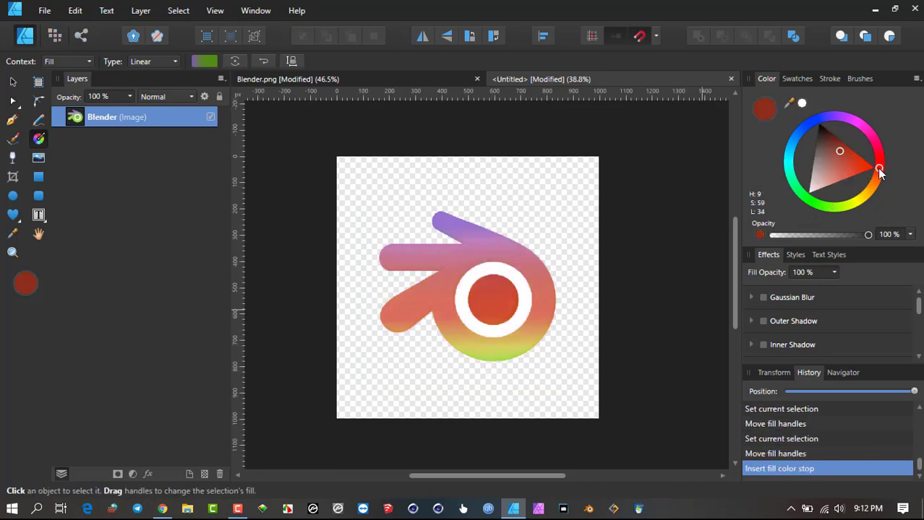
{"action": "left_click_drag", "start_coordinate": [492, 315], "coordinate": [501, 291]}
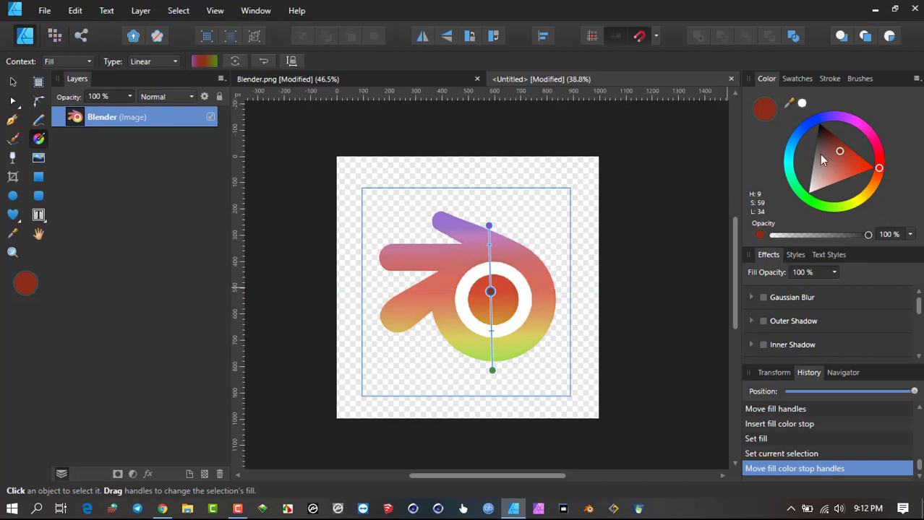
{"action": "left_click_drag", "start_coordinate": [811, 124], "coordinate": [780, 163]}
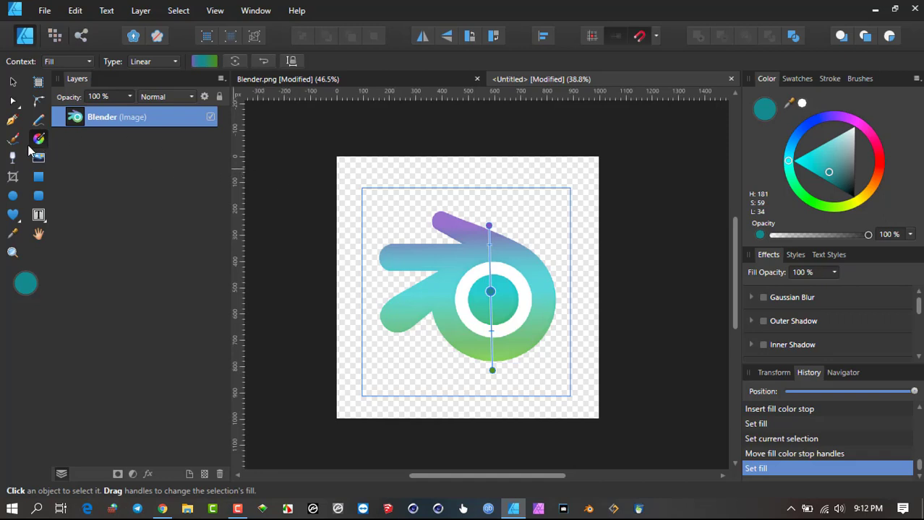
{"action": "left_click", "coordinate": [13, 157]}
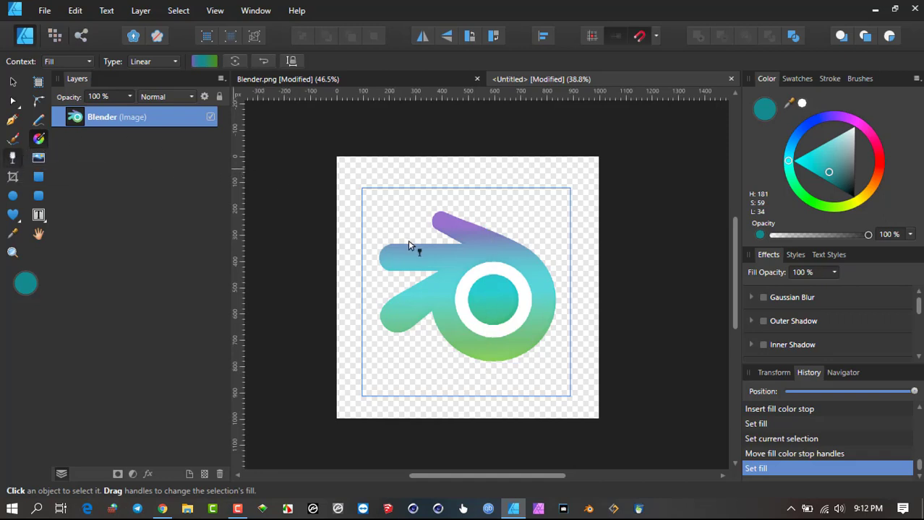
{"action": "left_click_drag", "start_coordinate": [468, 233], "coordinate": [470, 304]}
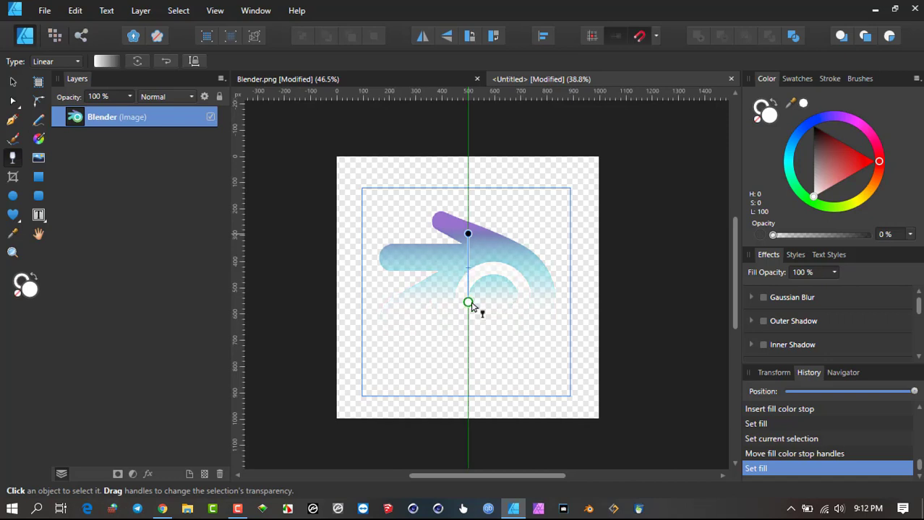
In the Blender.png document, add a top-to-bottom transparency fade to the orange logo.
{"action": "left_click", "coordinate": [376, 75]}
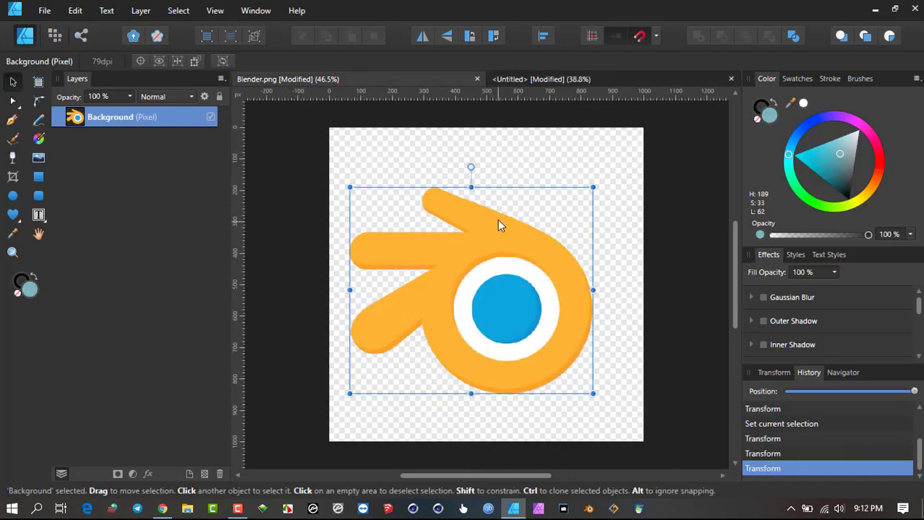
{"action": "left_click", "coordinate": [13, 157]}
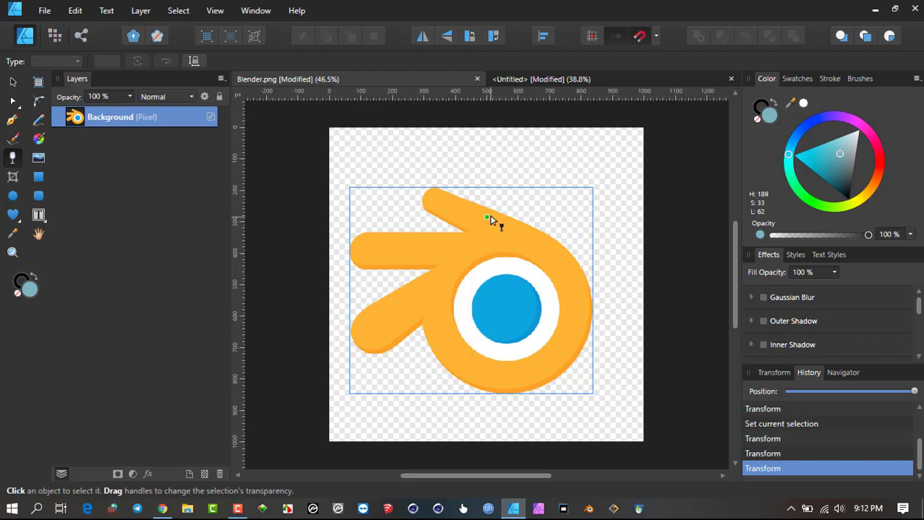
{"action": "left_click_drag", "start_coordinate": [489, 219], "coordinate": [491, 351]}
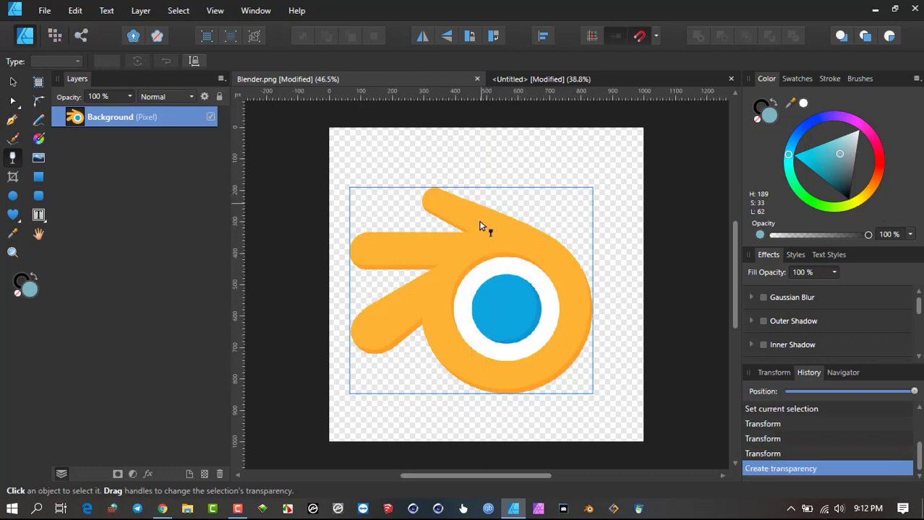
Return to the Untitled document and step back through History to the solid-fill logo.
{"action": "left_click", "coordinate": [603, 446]}
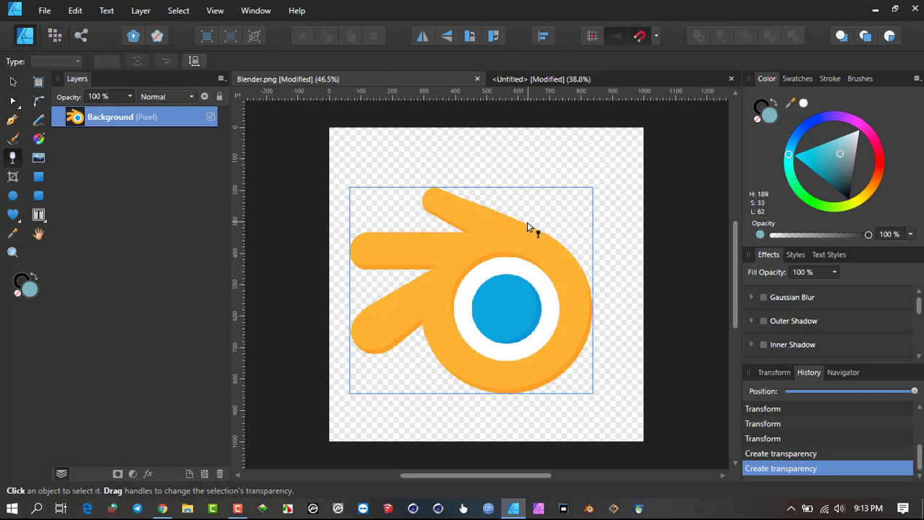
{"action": "left_click", "coordinate": [545, 78]}
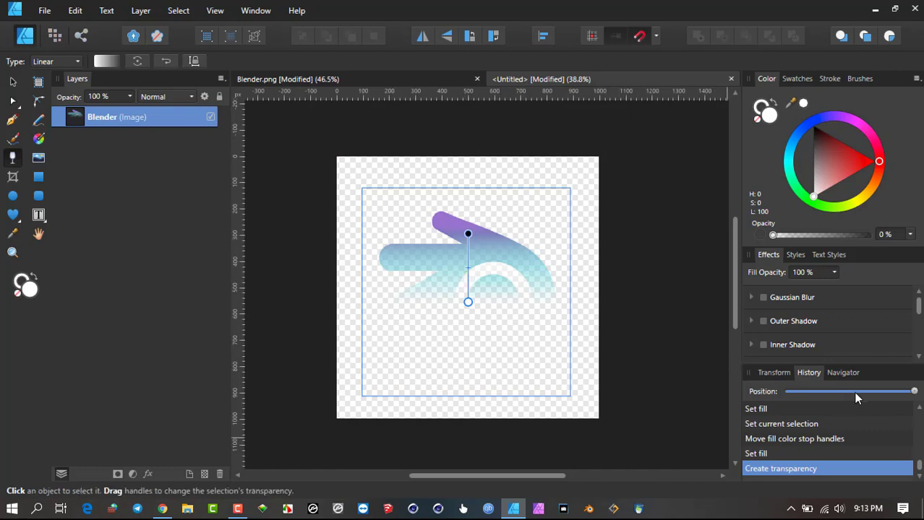
{"action": "left_click_drag", "start_coordinate": [913, 392], "coordinate": [806, 394]}
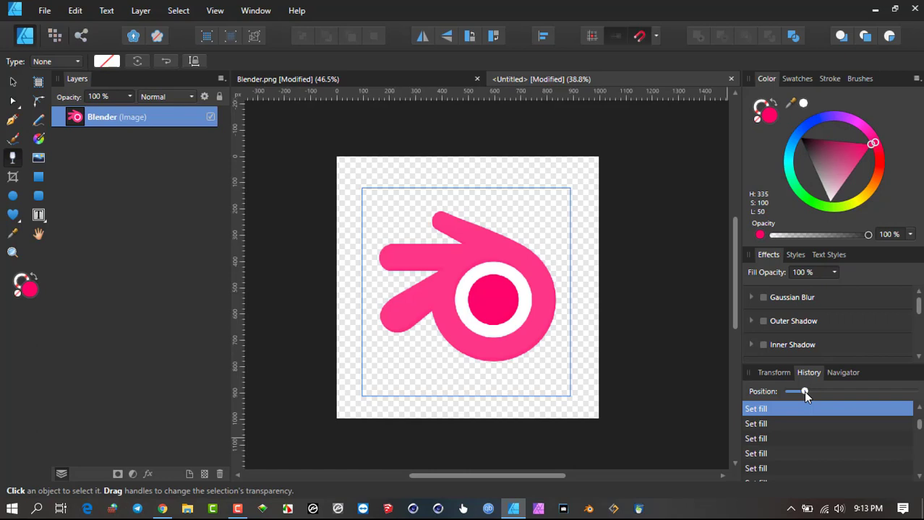
Select the Blender image layer and delete it.
{"action": "left_click", "coordinate": [13, 82]}
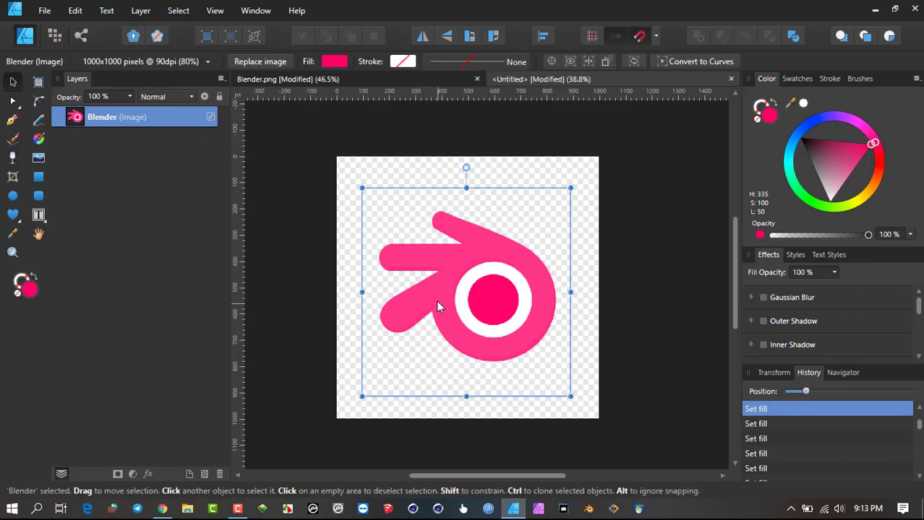
{"action": "left_click", "coordinate": [470, 271]}
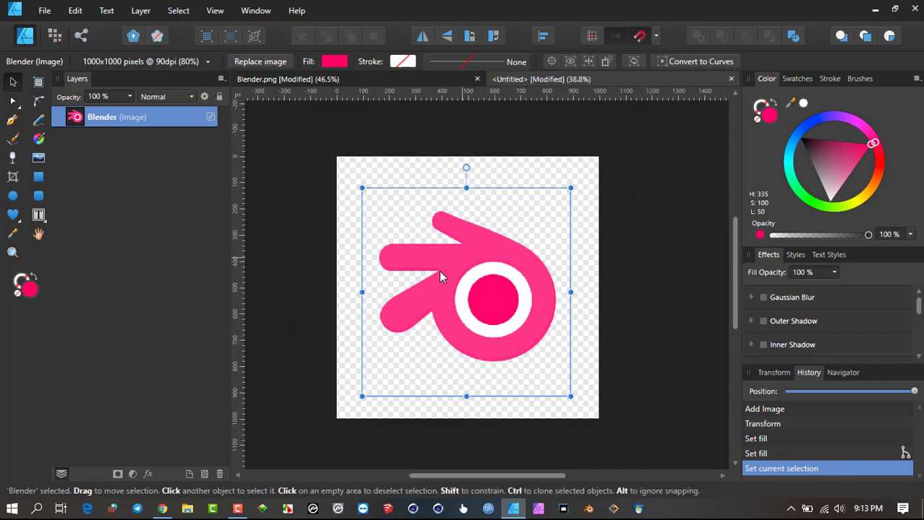
{"action": "key", "text": "Delete"}
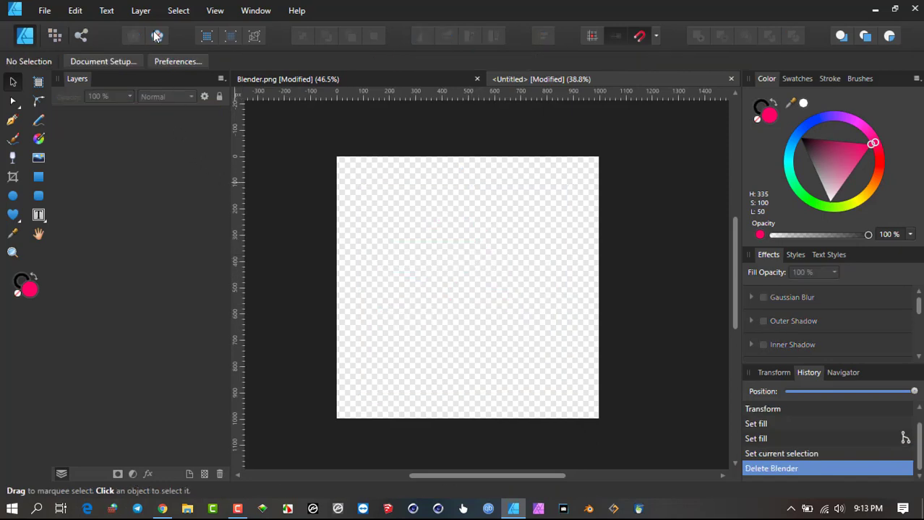
Place Blender Bdot.png filling the canvas, tint it pink, then delete it.
{"action": "left_click", "coordinate": [42, 11]}
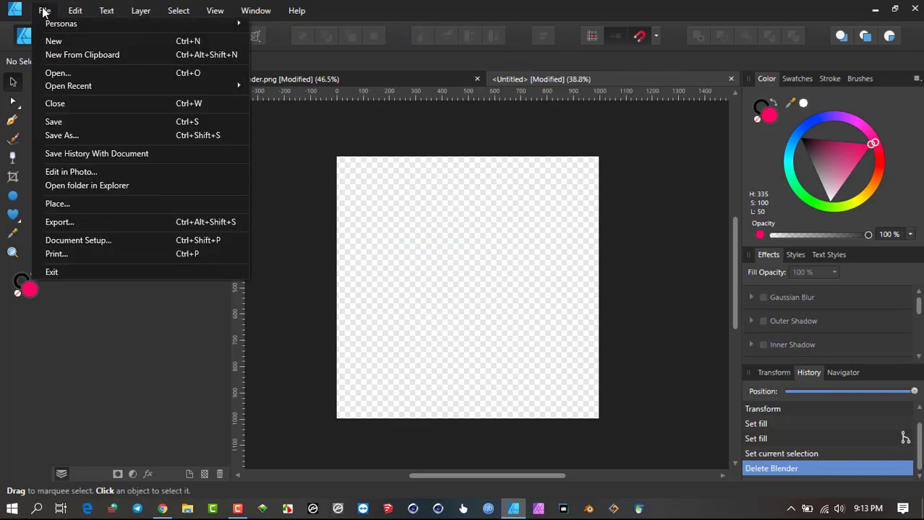
{"action": "left_click", "coordinate": [89, 203]}
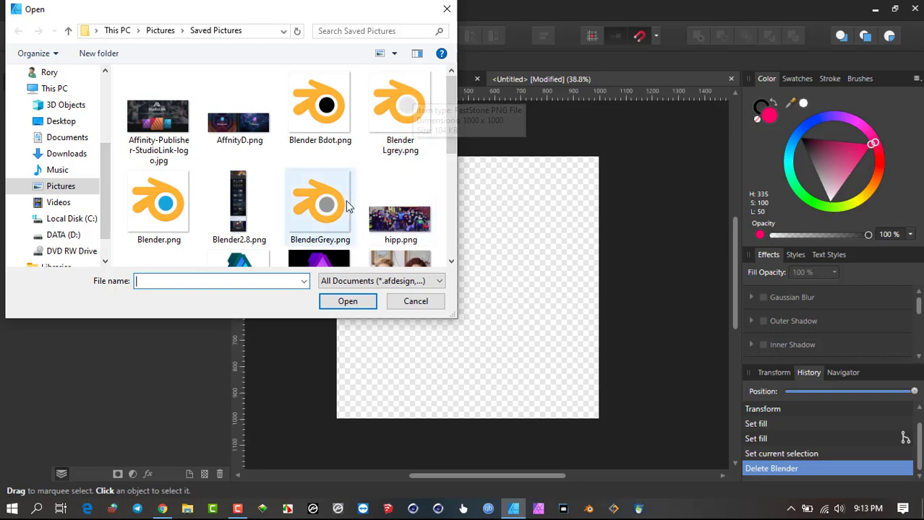
{"action": "double_click", "coordinate": [322, 109]}
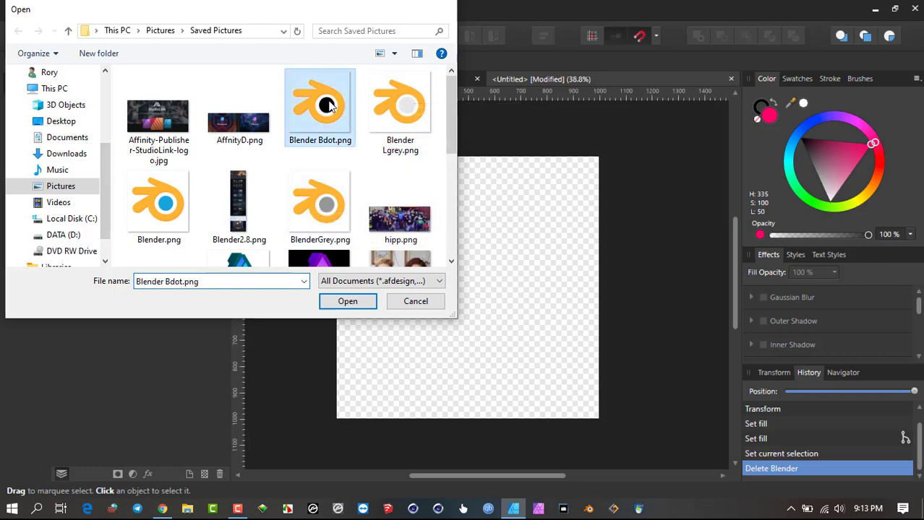
{"action": "left_click_drag", "start_coordinate": [368, 185], "coordinate": [569, 388]}
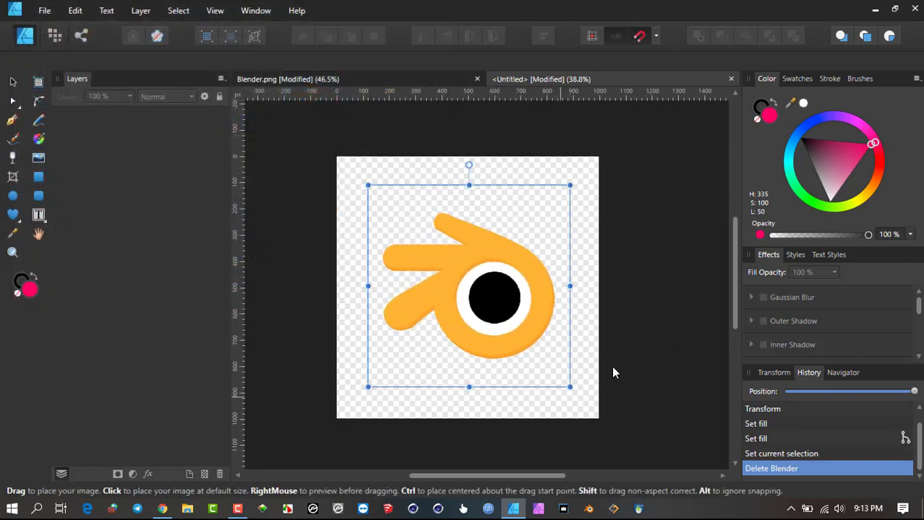
{"action": "left_click", "coordinate": [835, 165]}
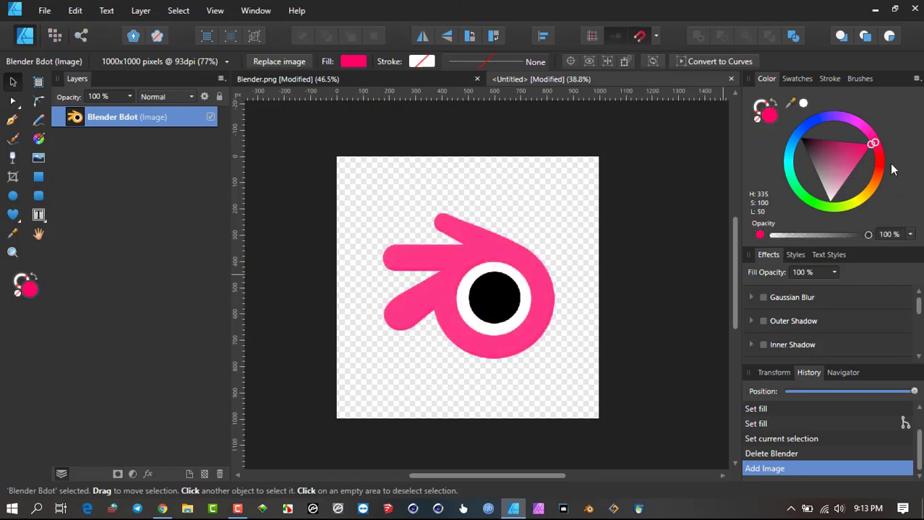
{"action": "left_click", "coordinate": [860, 177]}
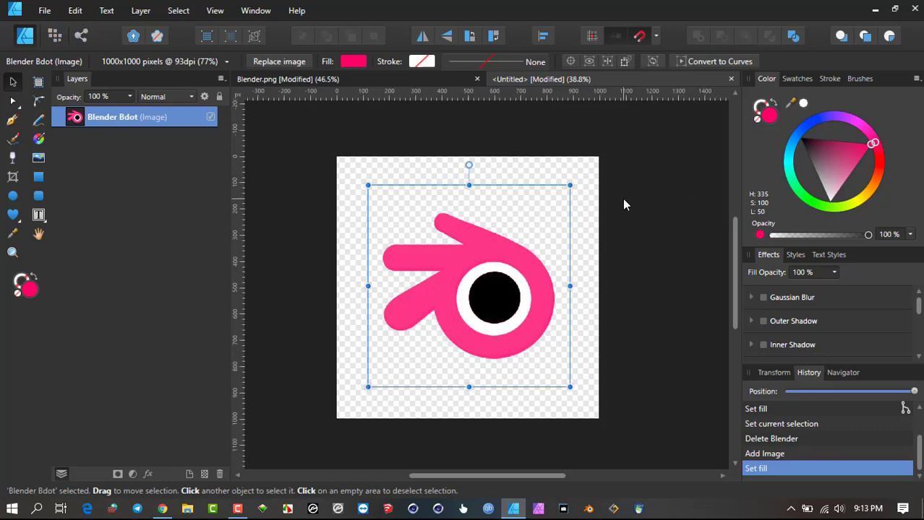
{"action": "key", "text": "Delete"}
Place BlenderGrey.png across the canvas.
{"action": "left_click", "coordinate": [44, 10]}
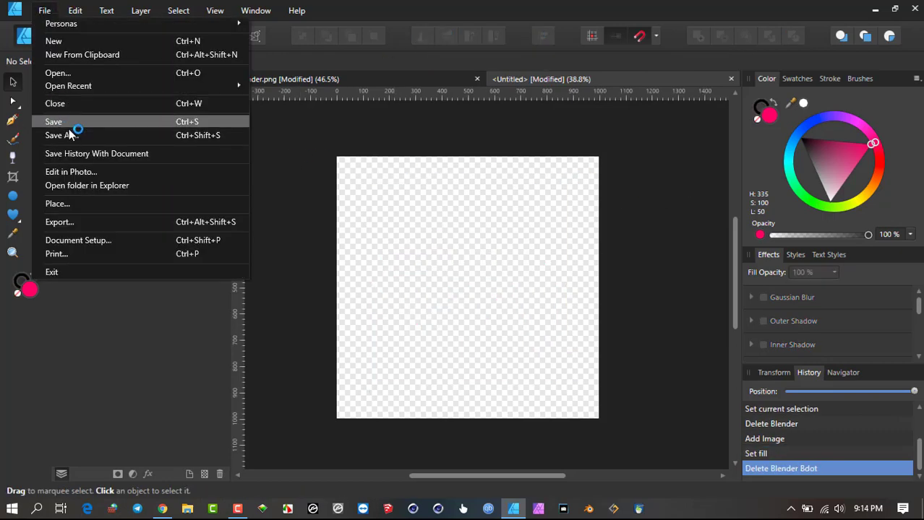
{"action": "left_click", "coordinate": [103, 204]}
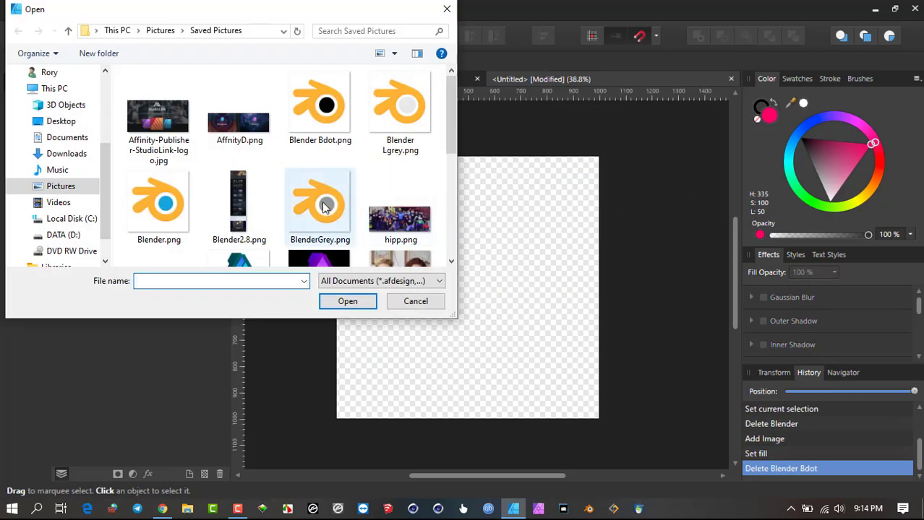
{"action": "double_click", "coordinate": [323, 208]}
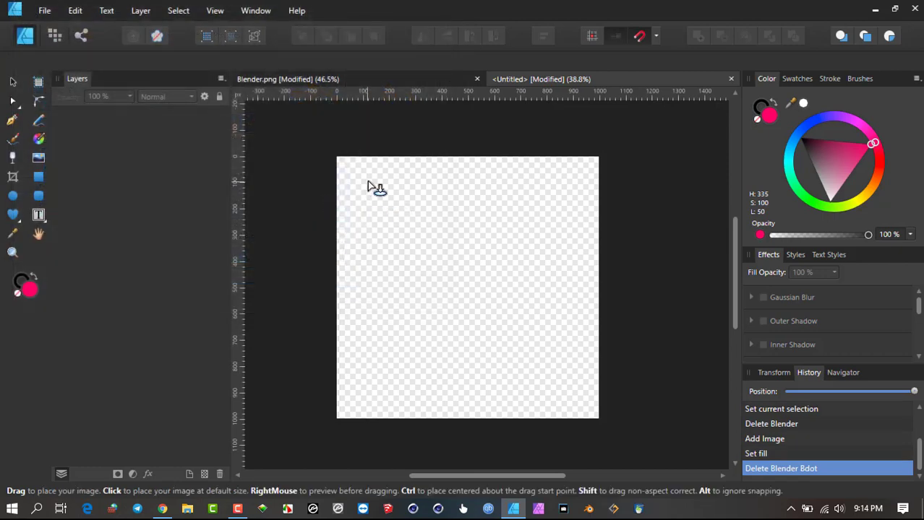
{"action": "left_click_drag", "start_coordinate": [367, 182], "coordinate": [561, 410]}
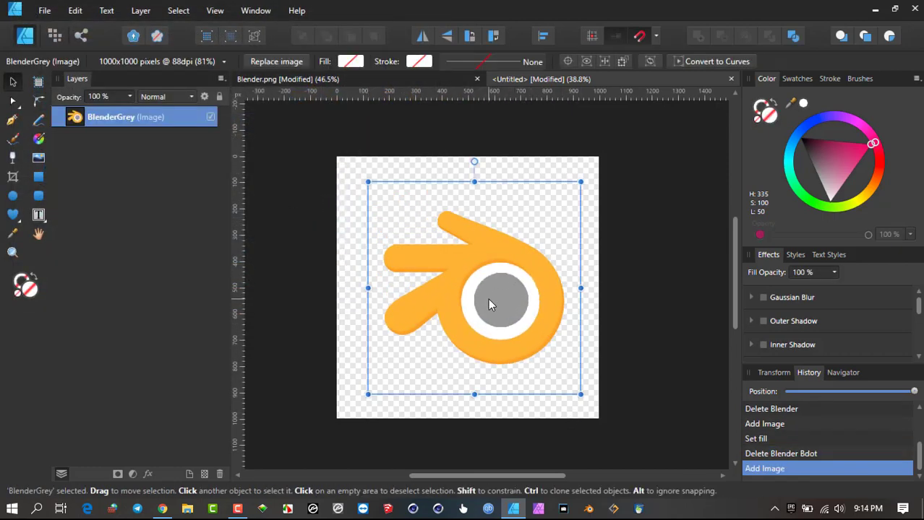
Tint the grey logo pink, then shift its colour to orange.
{"action": "left_click", "coordinate": [850, 146]}
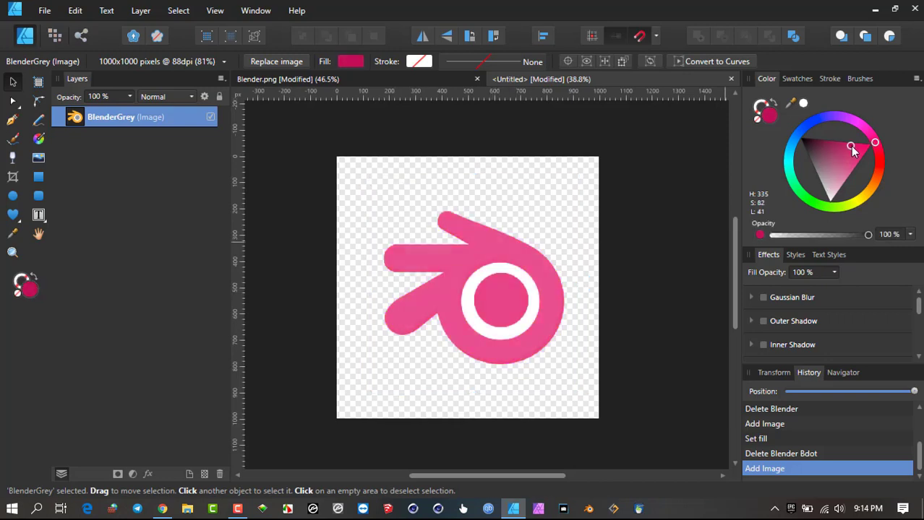
{"action": "left_click", "coordinate": [858, 155]}
{"action": "left_click_drag", "start_coordinate": [875, 143], "coordinate": [873, 193]}
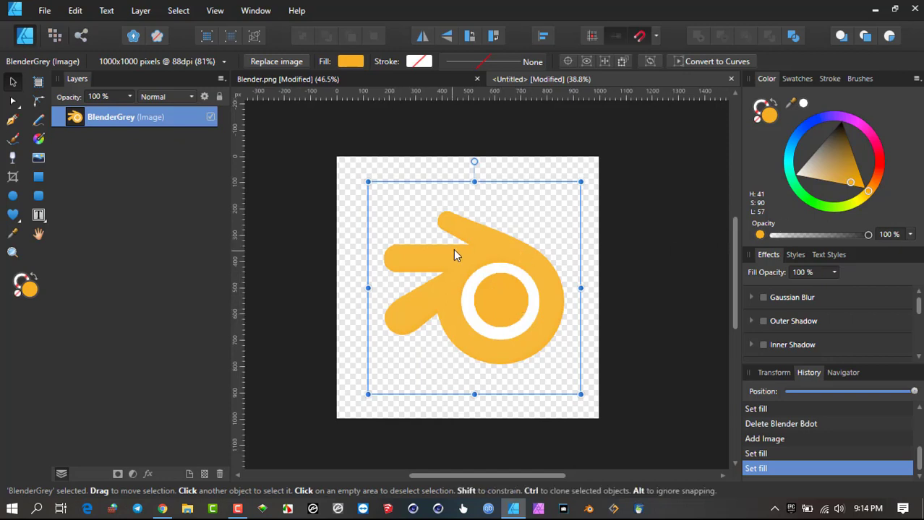
Delete the Blender Grey image and place Blender Lgrey.png across the canvas.
{"action": "key", "text": "Delete"}
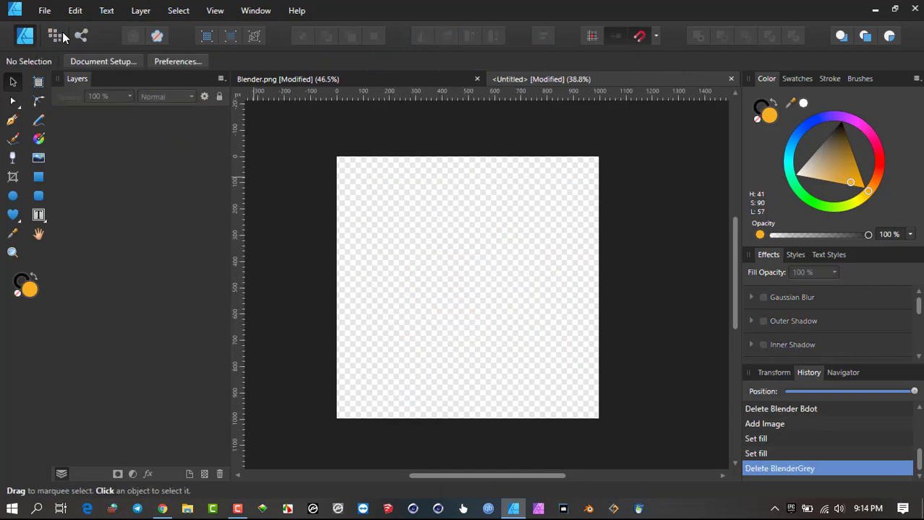
{"action": "left_click", "coordinate": [53, 11]}
{"action": "left_click", "coordinate": [81, 202]}
{"action": "double_click", "coordinate": [407, 105]}
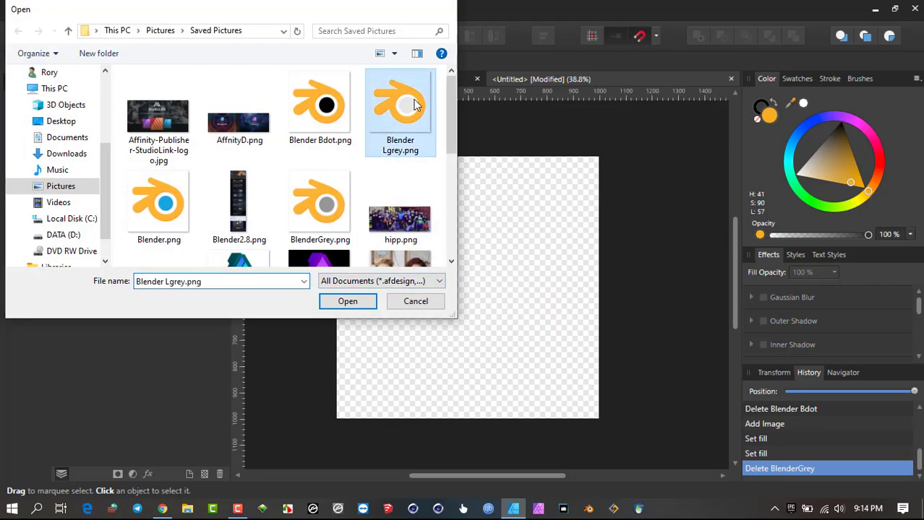
{"action": "left_click_drag", "start_coordinate": [374, 175], "coordinate": [553, 419]}
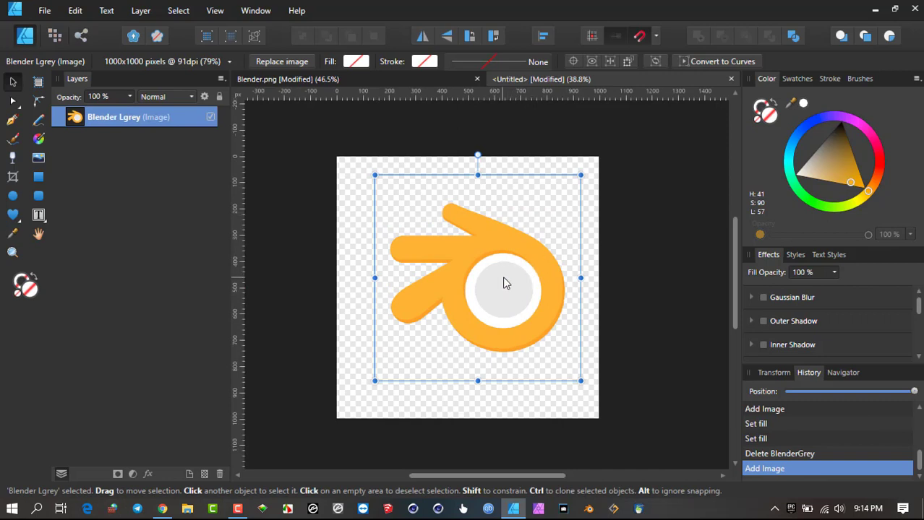
Recolour the Blender Lgrey logo purple, nudge it slightly right, then delete it.
{"action": "mouse_move", "coordinate": [871, 138]}
{"action": "left_mouse_down"}
{"action": "mouse_move", "coordinate": [853, 114]}
{"action": "mouse_move", "coordinate": [838, 115]}
{"action": "mouse_move", "coordinate": [835, 133]}
{"action": "mouse_move", "coordinate": [846, 133]}
{"action": "mouse_move", "coordinate": [829, 179]}
{"action": "mouse_move", "coordinate": [810, 181]}
{"action": "mouse_move", "coordinate": [860, 148]}
{"action": "mouse_move", "coordinate": [883, 154]}
{"action": "left_mouse_up"}
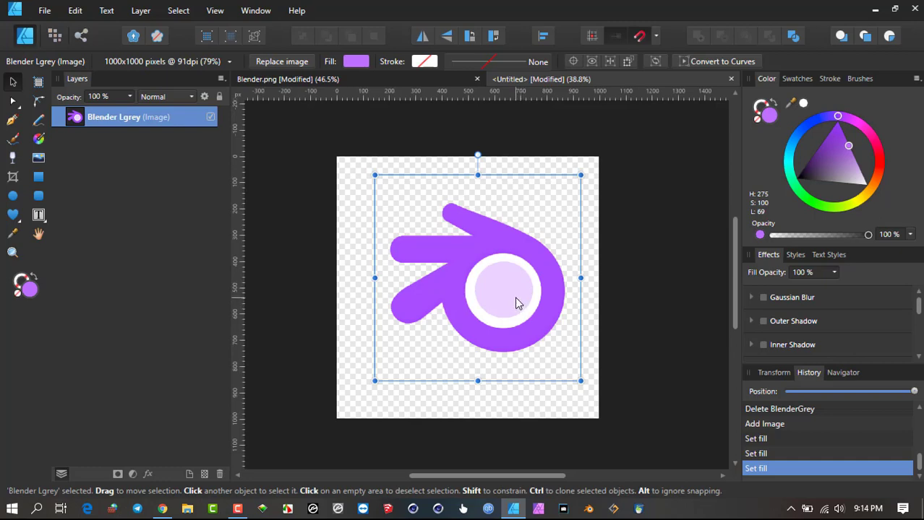
{"action": "scroll", "coordinate": [500, 284], "scroll_direction": "right", "scroll_amount": 1}
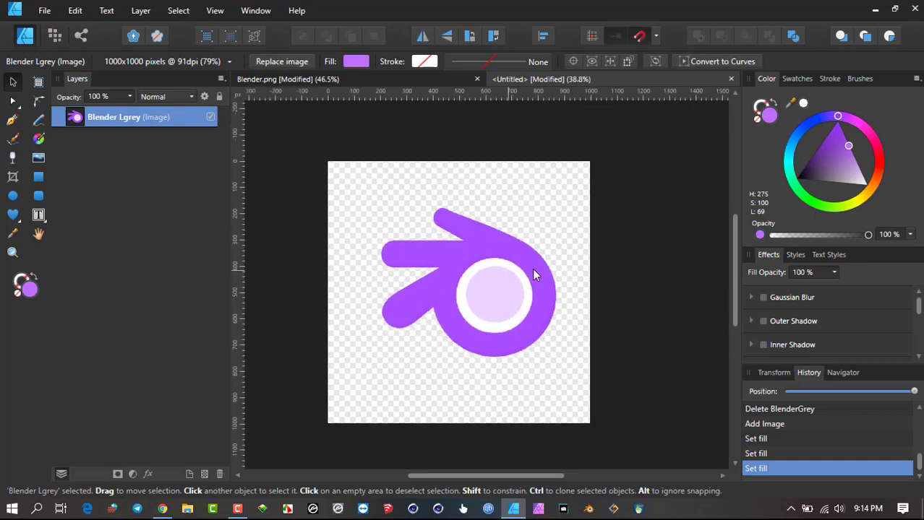
{"action": "scroll", "coordinate": [532, 270], "scroll_direction": "left", "scroll_amount": 2}
{"action": "left_click_drag", "start_coordinate": [490, 258], "coordinate": [491, 258]}
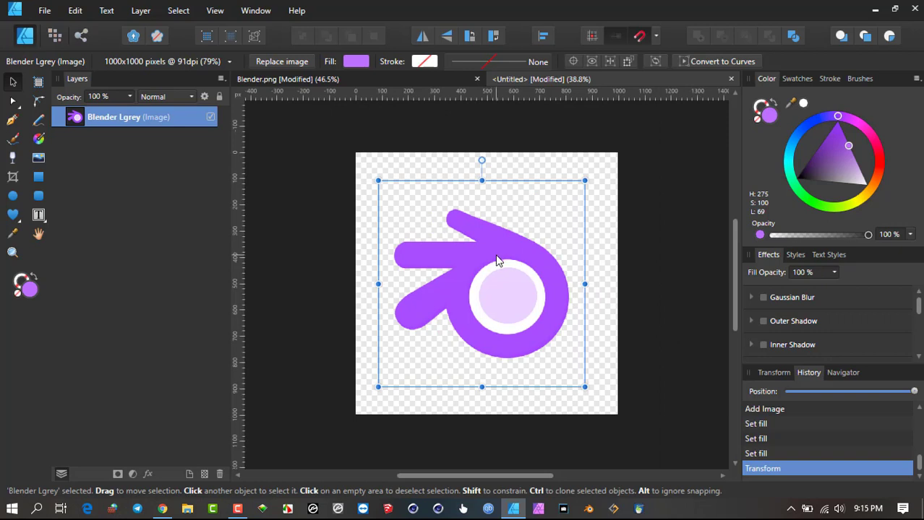
{"action": "key", "text": "Delete"}
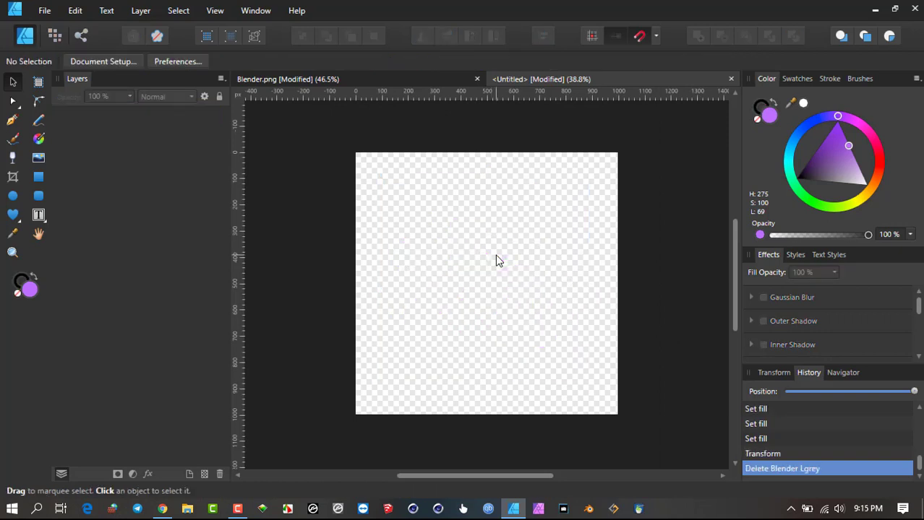
Place Blender.png as a small logo in the top-left area of the canvas.
{"action": "left_click", "coordinate": [46, 12]}
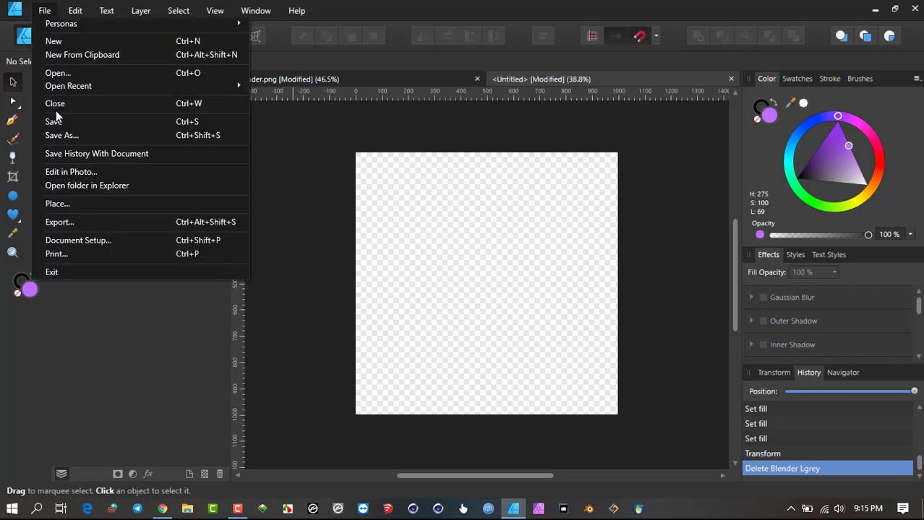
{"action": "left_click", "coordinate": [72, 205]}
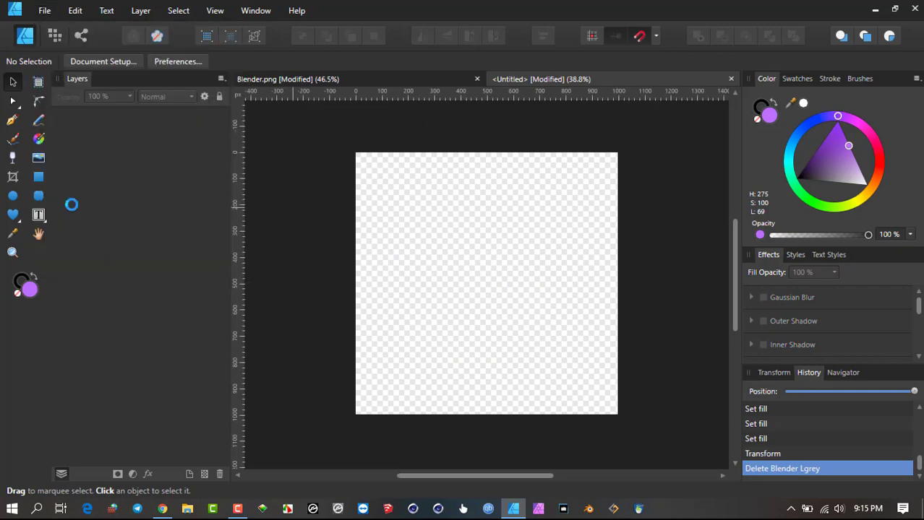
{"action": "double_click", "coordinate": [165, 212]}
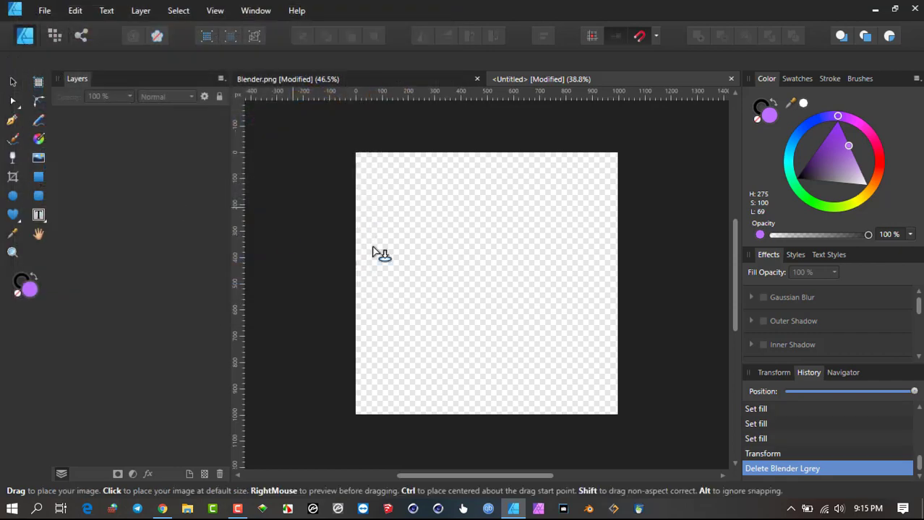
{"action": "left_click_drag", "start_coordinate": [397, 178], "coordinate": [470, 261]}
{"action": "left_click_drag", "start_coordinate": [455, 227], "coordinate": [427, 215]}
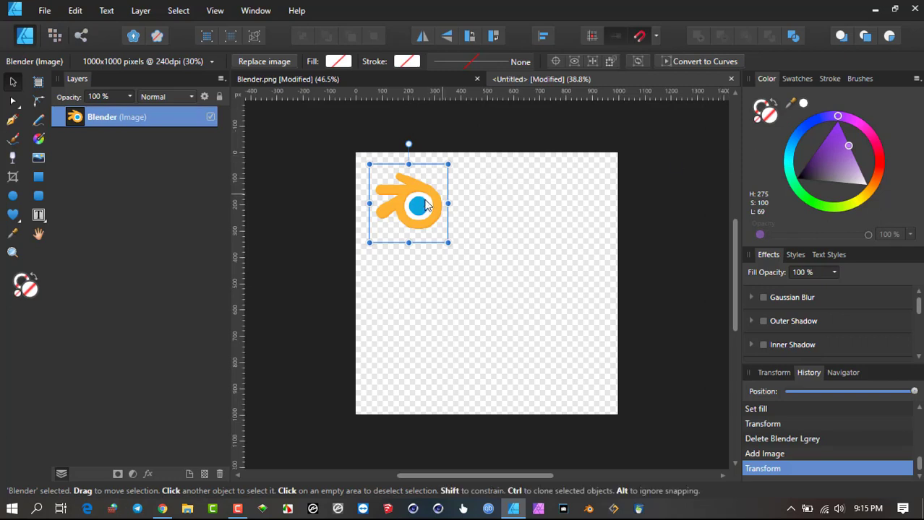
Recolour the Blender logo red and deselect it.
{"action": "left_click_drag", "start_coordinate": [868, 202], "coordinate": [884, 160]}
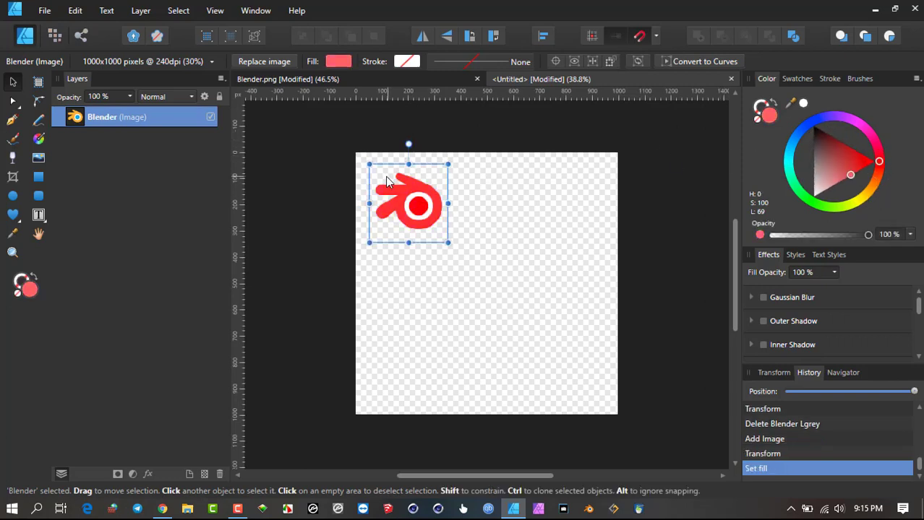
{"action": "scroll", "coordinate": [530, 264], "scroll_direction": "up", "scroll_amount": 3}
{"action": "left_click", "coordinate": [442, 227]}
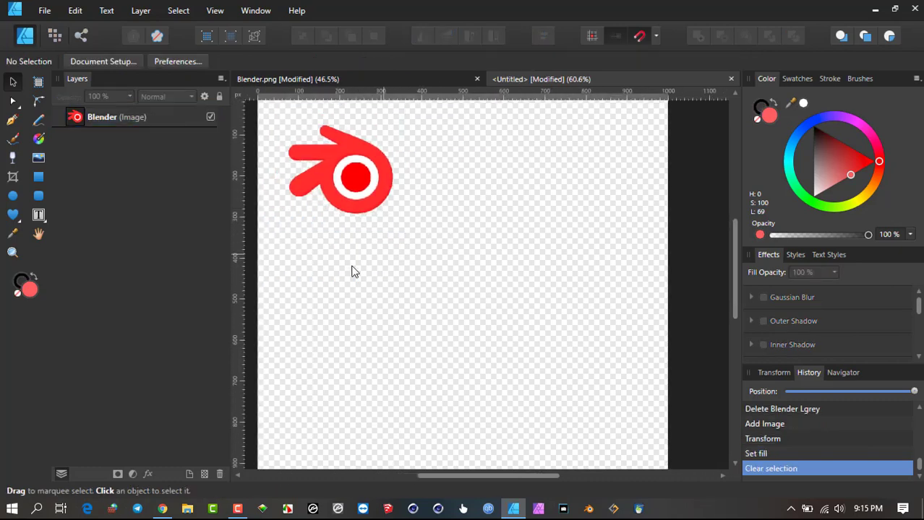
{"action": "left_click", "coordinate": [44, 11]}
Place the Affinity Designer logo right of the Blender logo and recolour it green.
{"action": "left_click", "coordinate": [72, 205]}
{"action": "scroll", "coordinate": [343, 211], "scroll_direction": "down", "scroll_amount": 3}
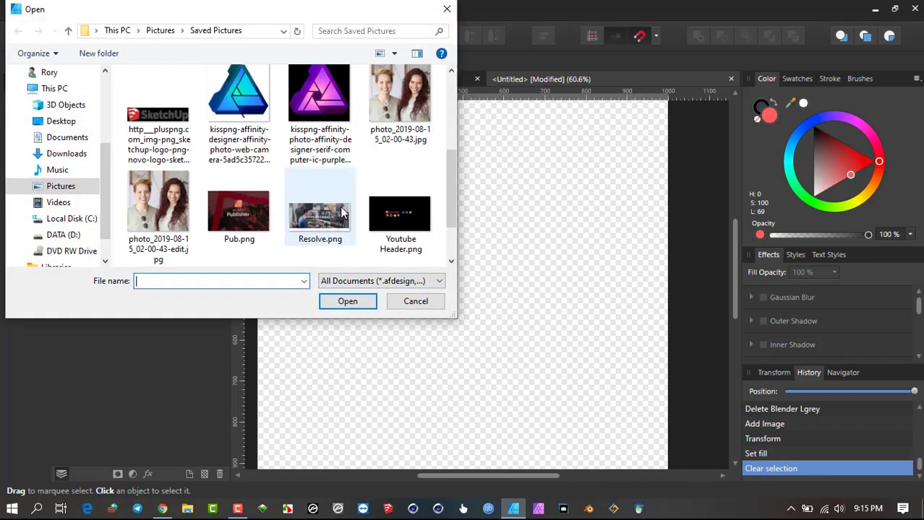
{"action": "left_click", "coordinate": [249, 132]}
{"action": "left_click", "coordinate": [347, 301]}
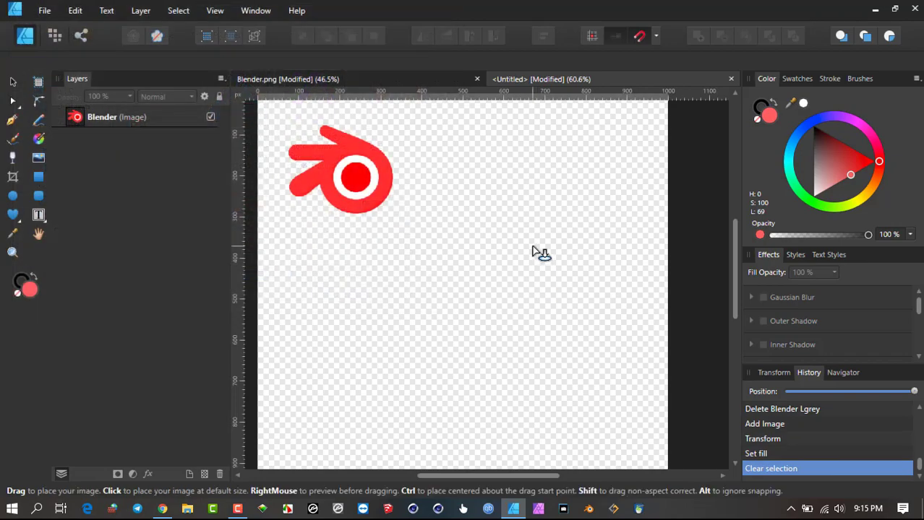
{"action": "left_click_drag", "start_coordinate": [461, 147], "coordinate": [619, 329]}
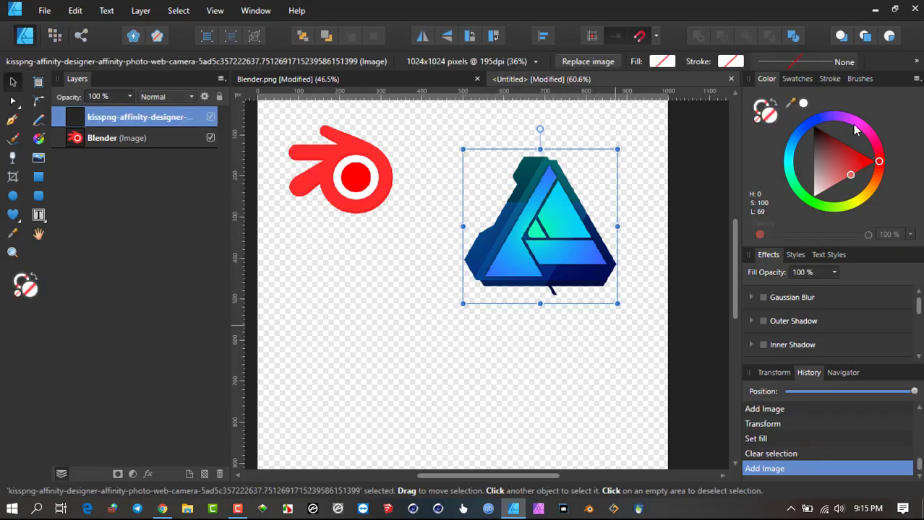
{"action": "left_click_drag", "start_coordinate": [850, 122], "coordinate": [792, 195]}
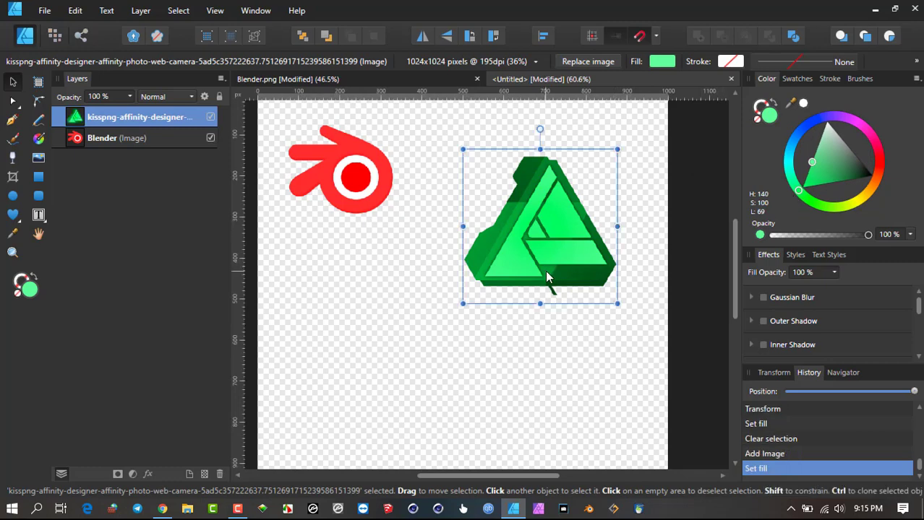
Move the red Blender logo down level with the green logo and enlarge it to match.
{"action": "scroll", "coordinate": [545, 271], "scroll_direction": "down", "scroll_amount": 4}
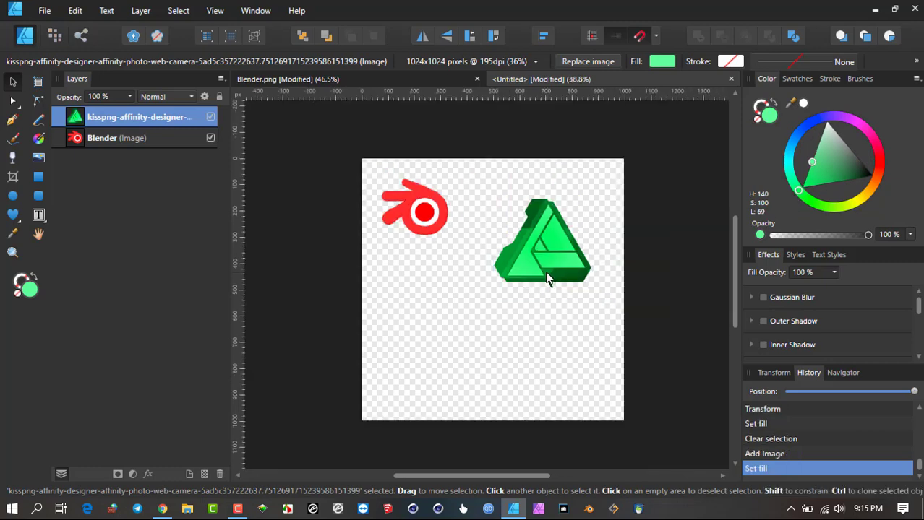
{"action": "left_click", "coordinate": [395, 226]}
{"action": "left_click_drag", "start_coordinate": [395, 226], "coordinate": [398, 251]}
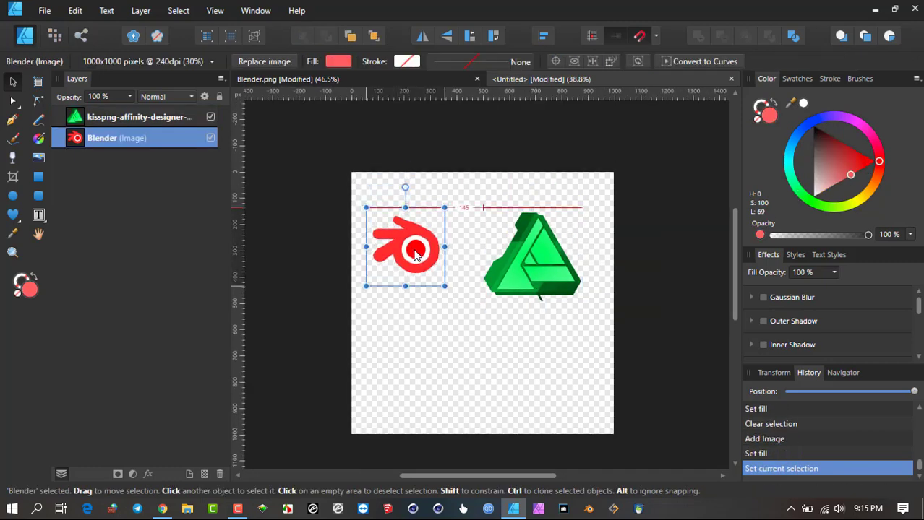
{"action": "left_click_drag", "start_coordinate": [446, 287], "coordinate": [474, 316]}
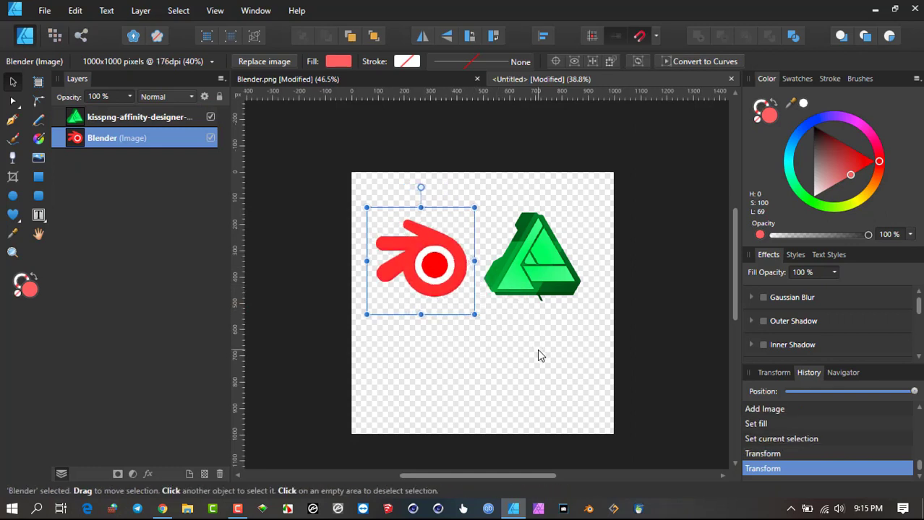